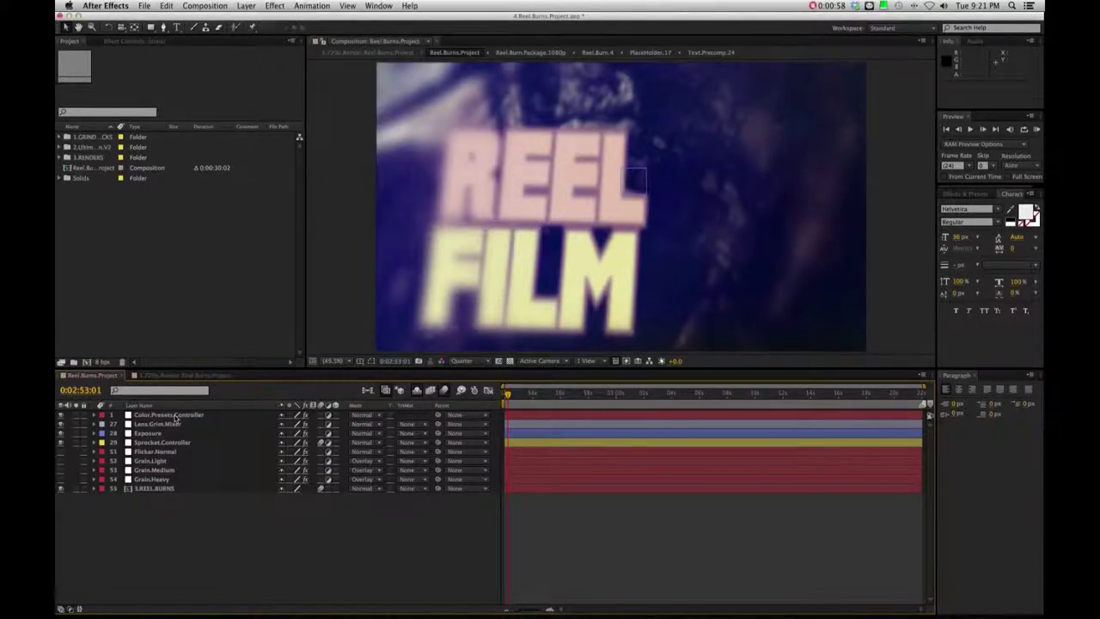
Close the welcome screen, inspect the controller, exposure and grain layers, and open the 3.REEL.BURNS precomp.
{"action": "left_click", "coordinate": [696, 449]}
{"action": "left_click", "coordinate": [175, 417]}
{"action": "left_click", "coordinate": [171, 425]}
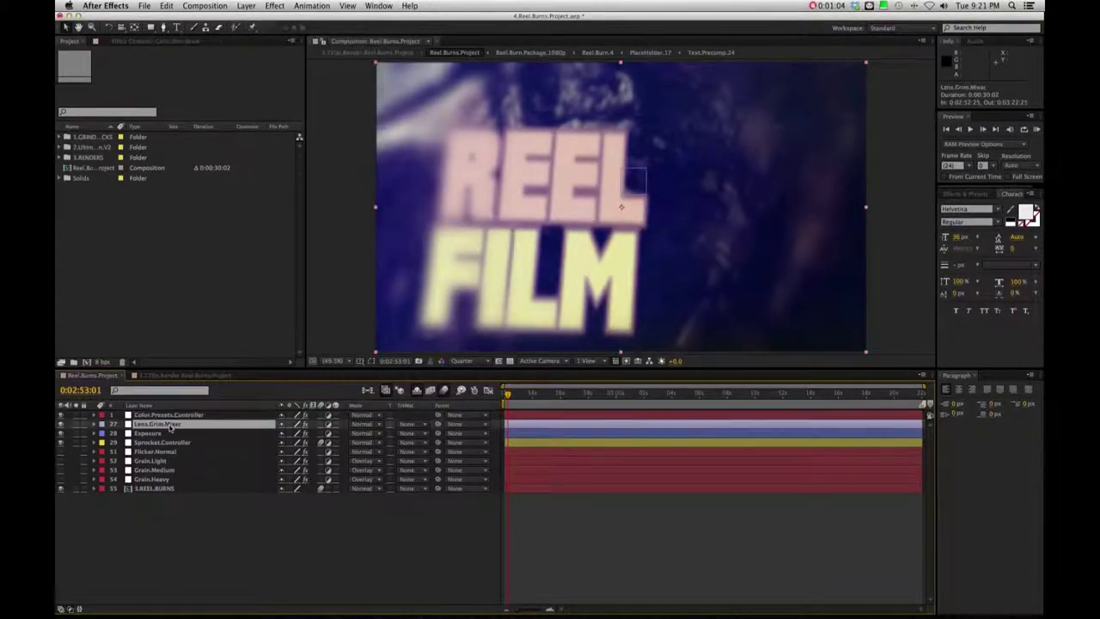
{"action": "left_click", "coordinate": [163, 434]}
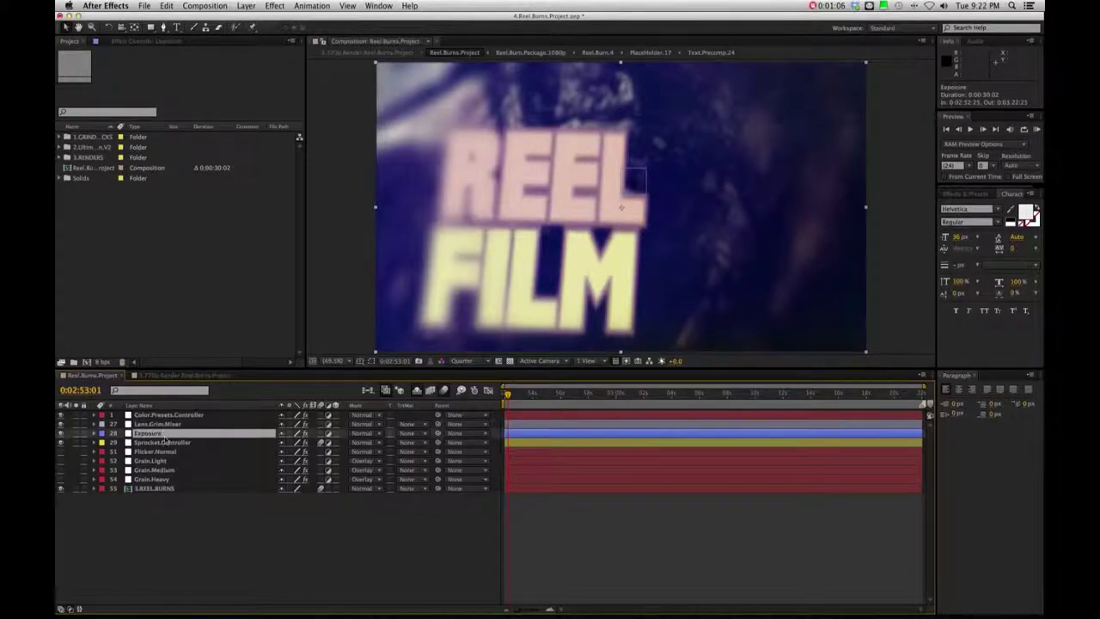
{"action": "left_click", "coordinate": [168, 443]}
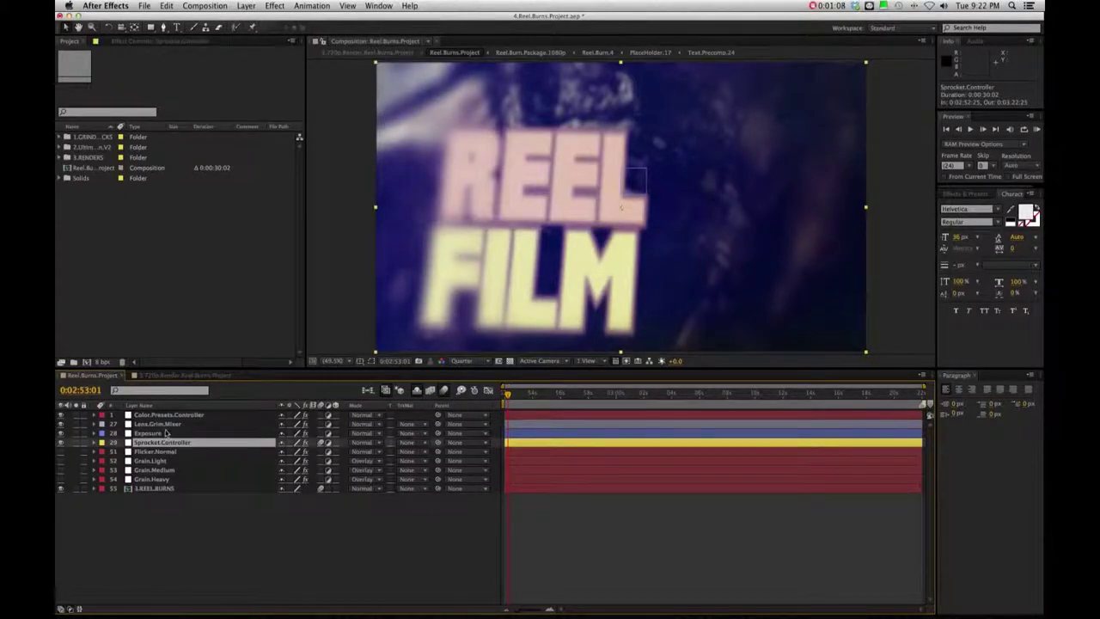
{"action": "left_click", "coordinate": [157, 470]}
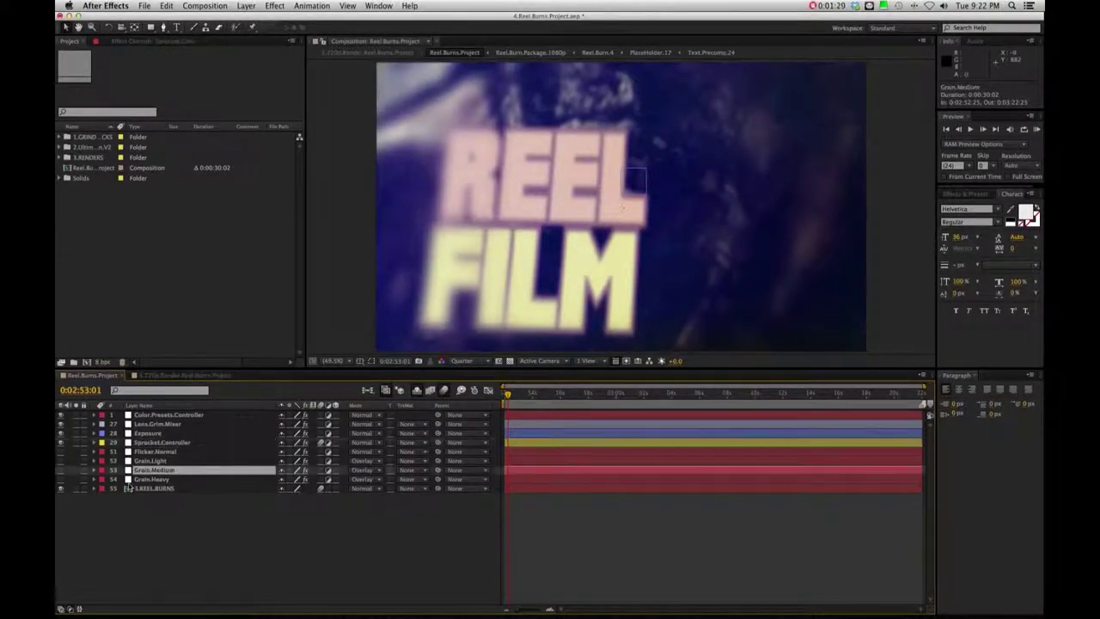
{"action": "double_click", "coordinate": [154, 490]}
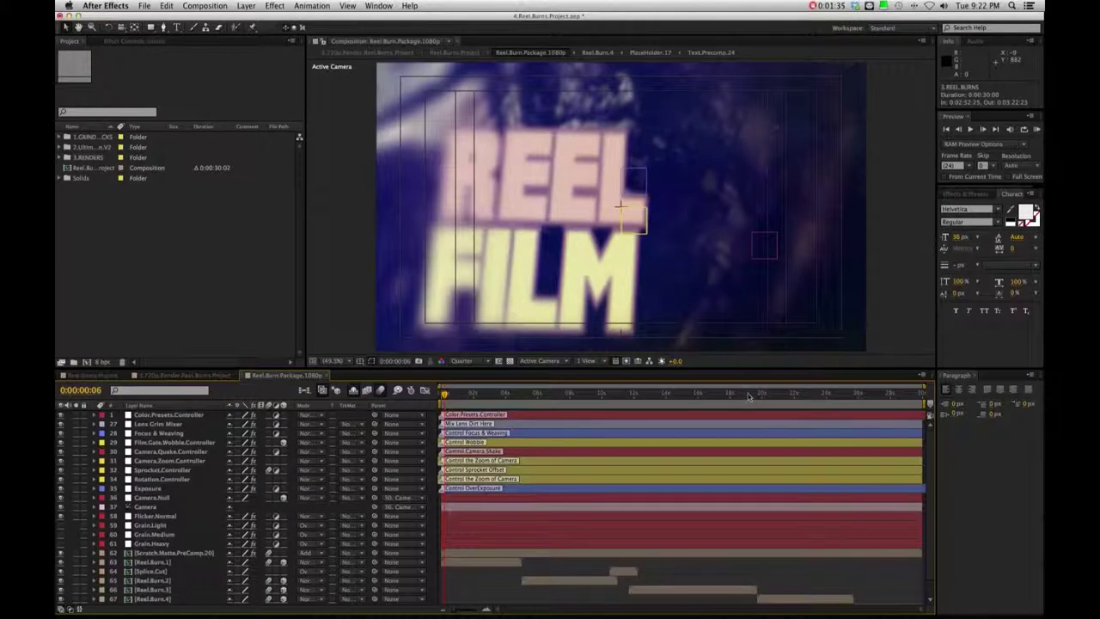
Select the Color.Presets.Controller and Exposure layers in the timeline.
{"action": "scroll", "coordinate": [930, 487], "scroll_direction": "down", "scroll_amount": 2}
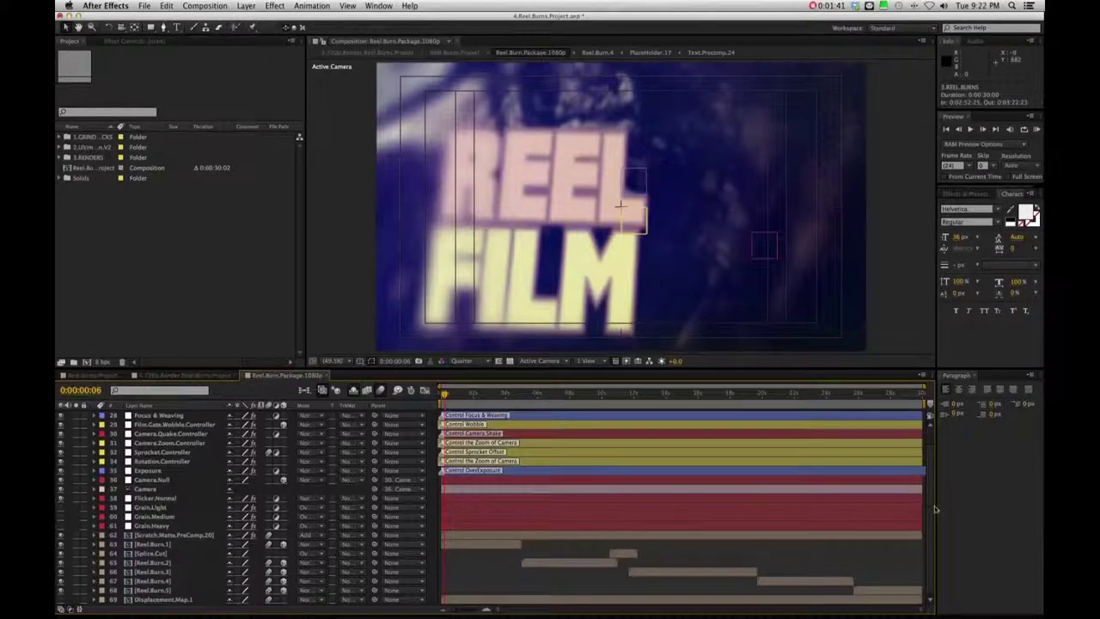
{"action": "scroll", "coordinate": [930, 505], "scroll_direction": "up", "scroll_amount": 2}
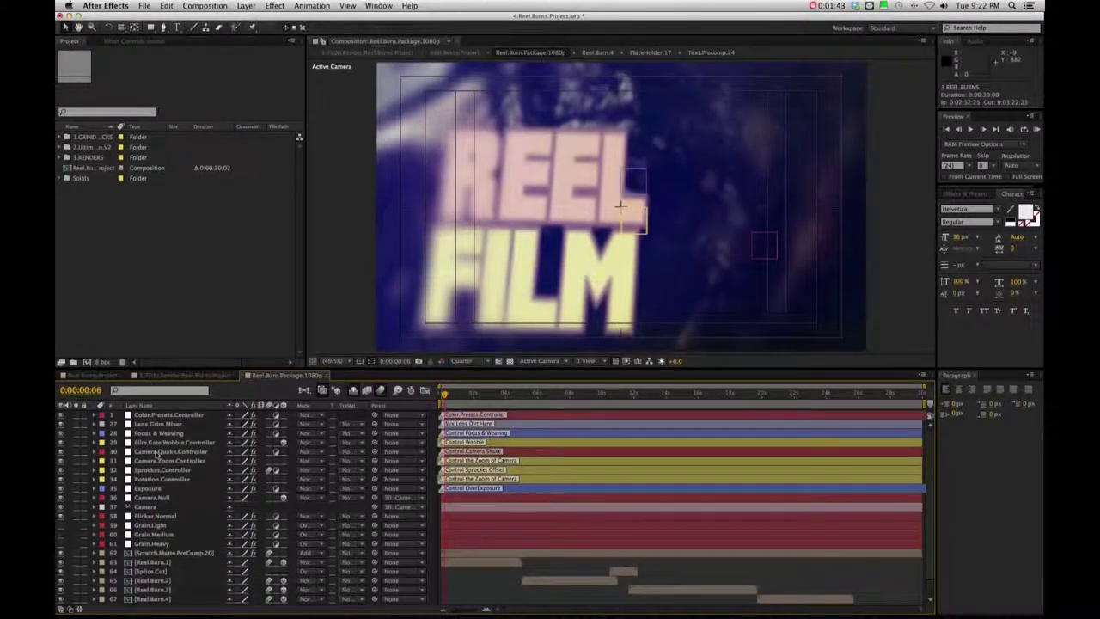
{"action": "left_click", "coordinate": [158, 414]}
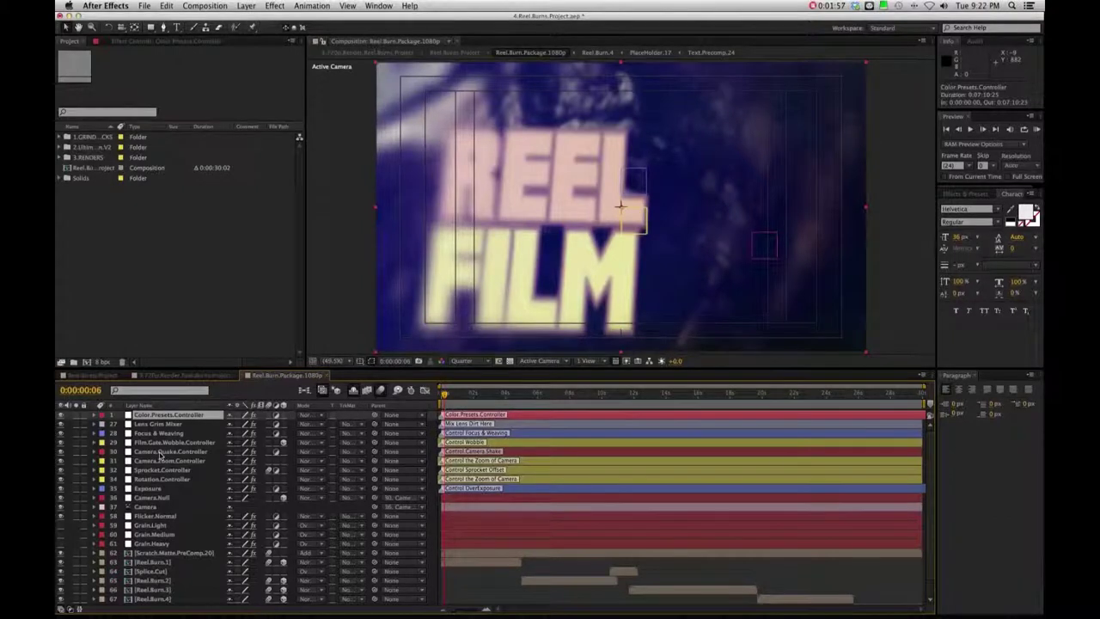
{"action": "left_click", "coordinate": [157, 488]}
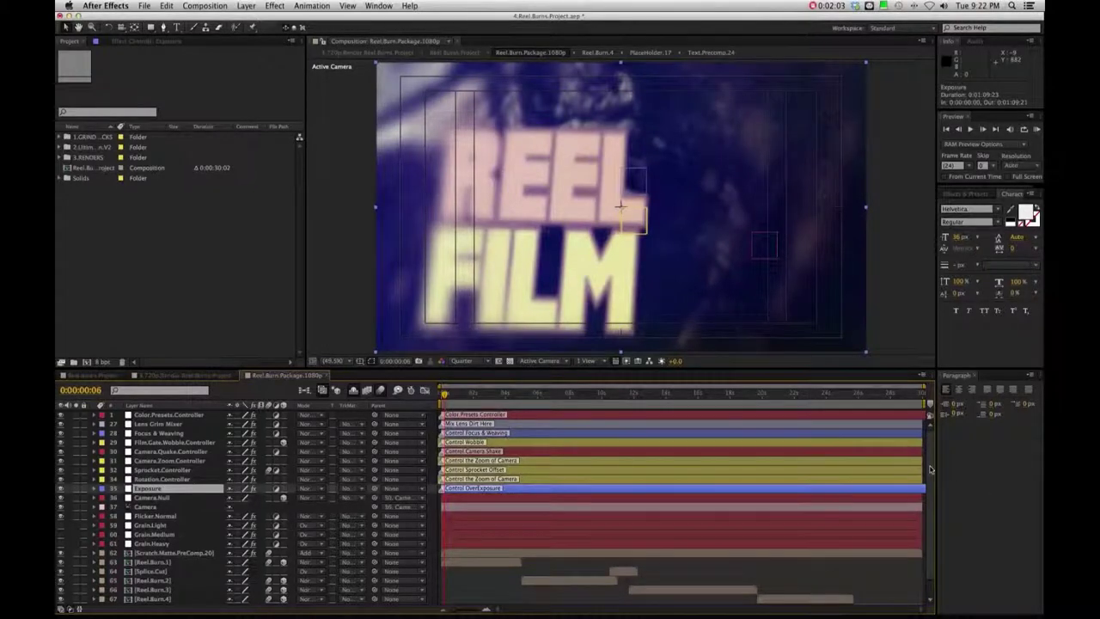
Hide the Scratch.Matte.PreComp.20 layer and open that precomp.
{"action": "scroll", "coordinate": [926, 501], "scroll_direction": "down", "scroll_amount": 2}
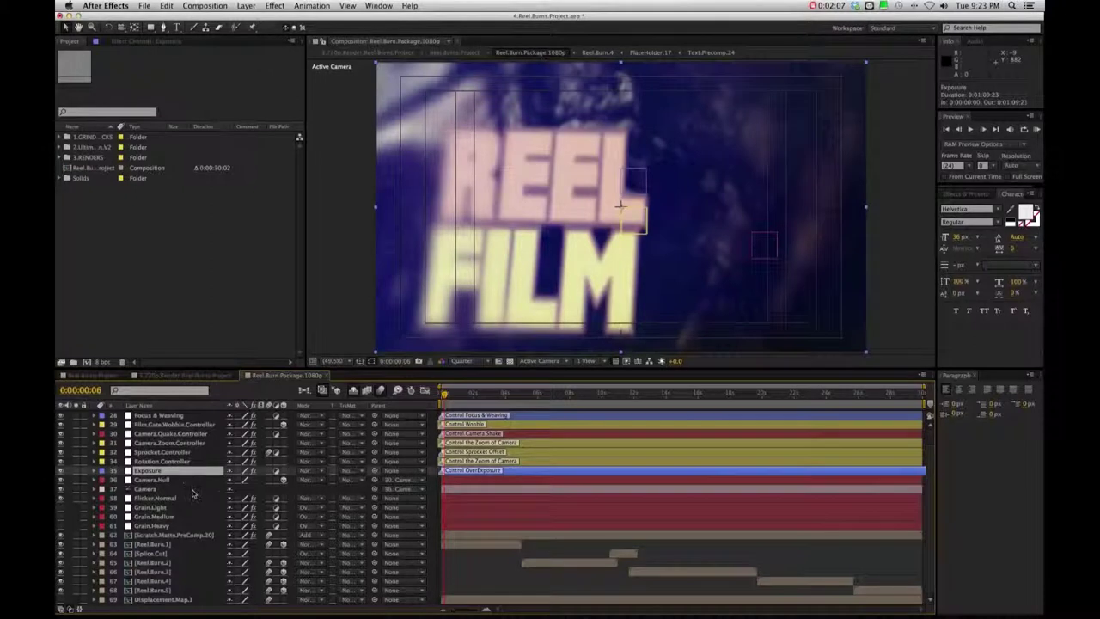
{"action": "left_click", "coordinate": [166, 535]}
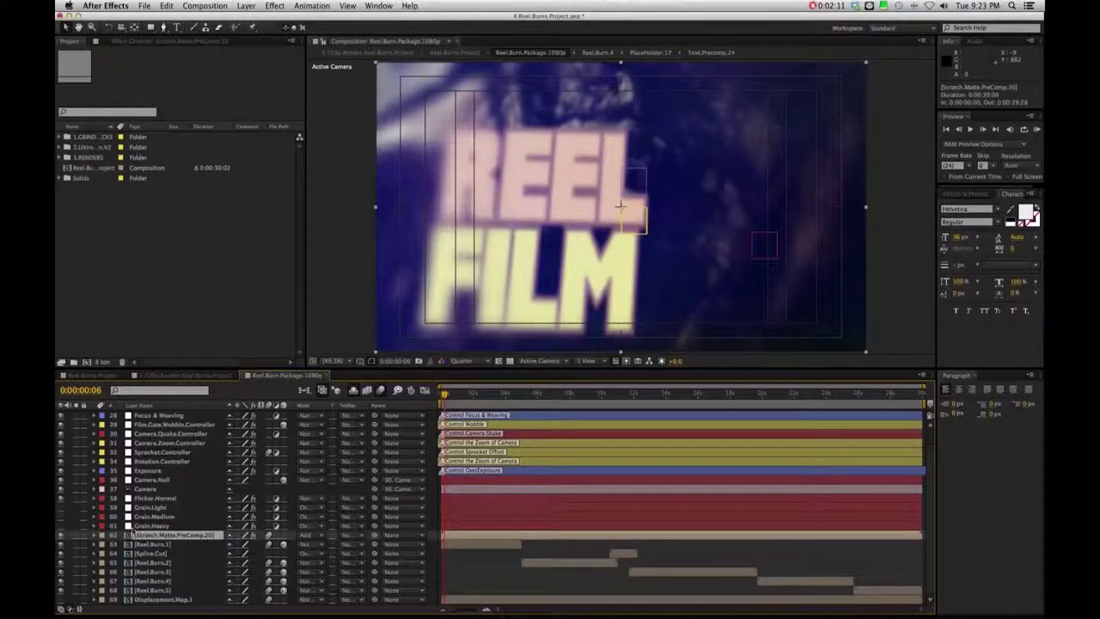
{"action": "left_click", "coordinate": [61, 536]}
{"action": "double_click", "coordinate": [129, 540]}
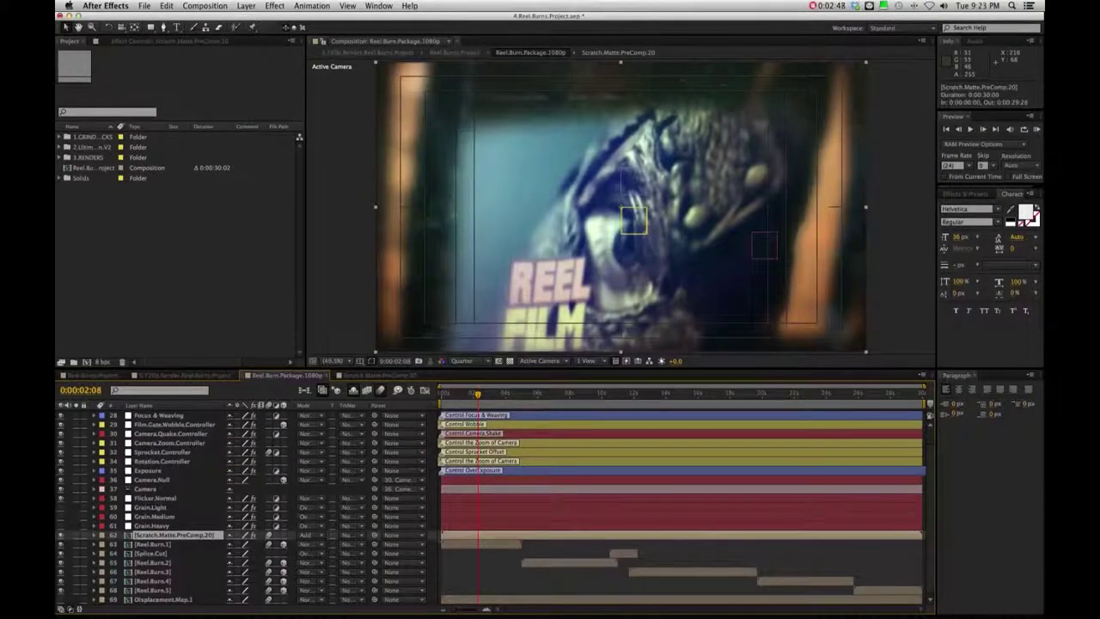
Select the Reel.Burn.1 layer in the package composition.
{"action": "left_click", "coordinate": [458, 545]}
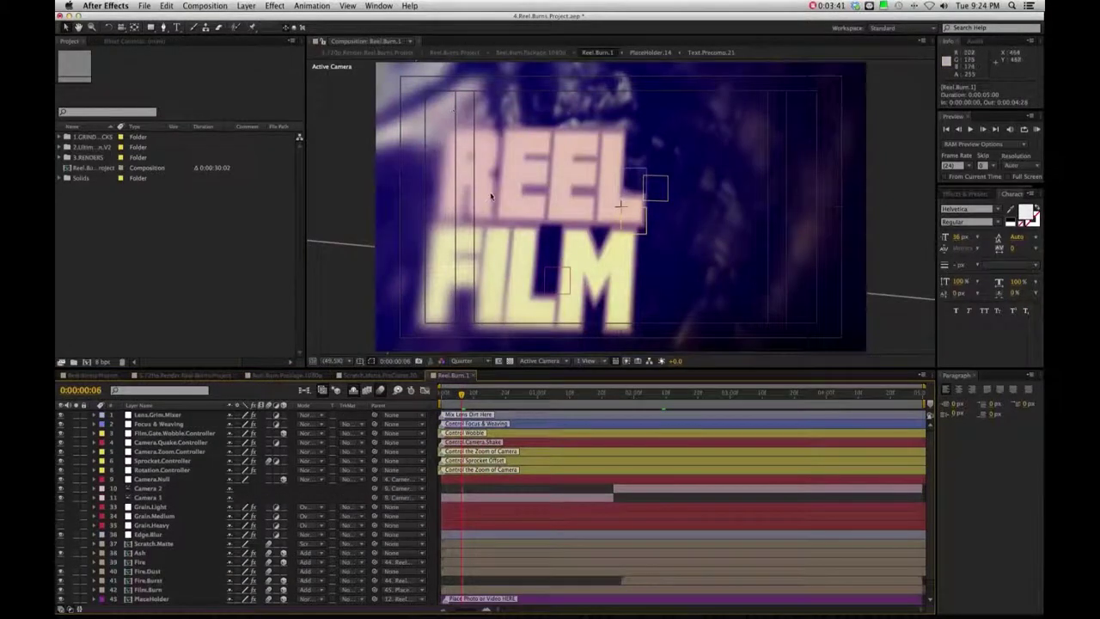
In Reel.Burn.1, select Camera 2, move to about 0:00:01:22, and open the Fire.Dust matte precomp.
{"action": "left_click", "coordinate": [177, 416]}
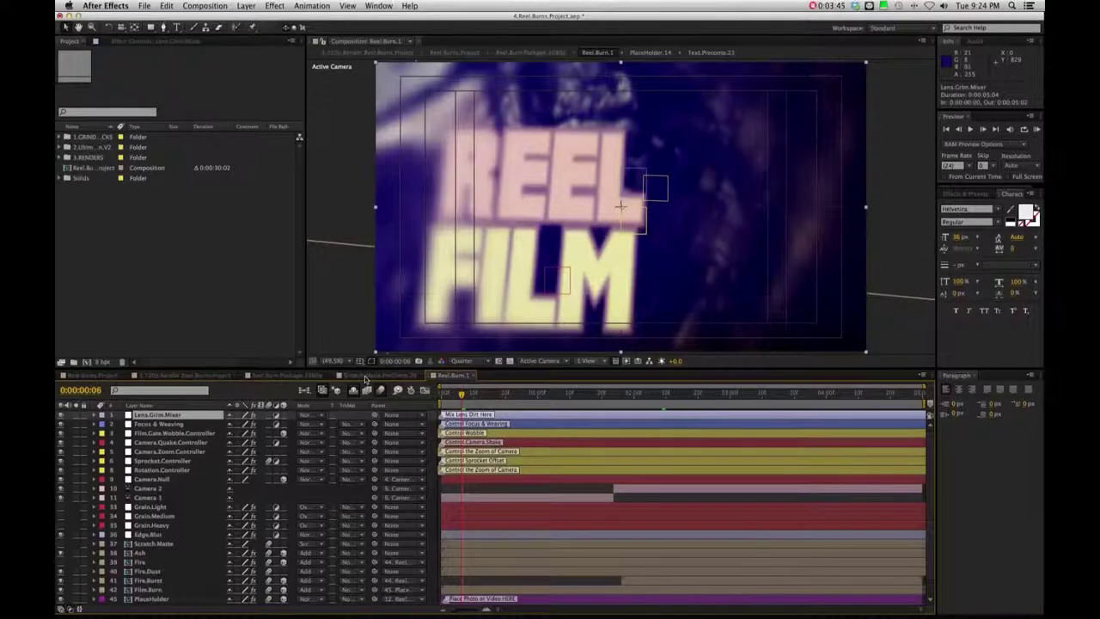
{"action": "left_click", "coordinate": [298, 376]}
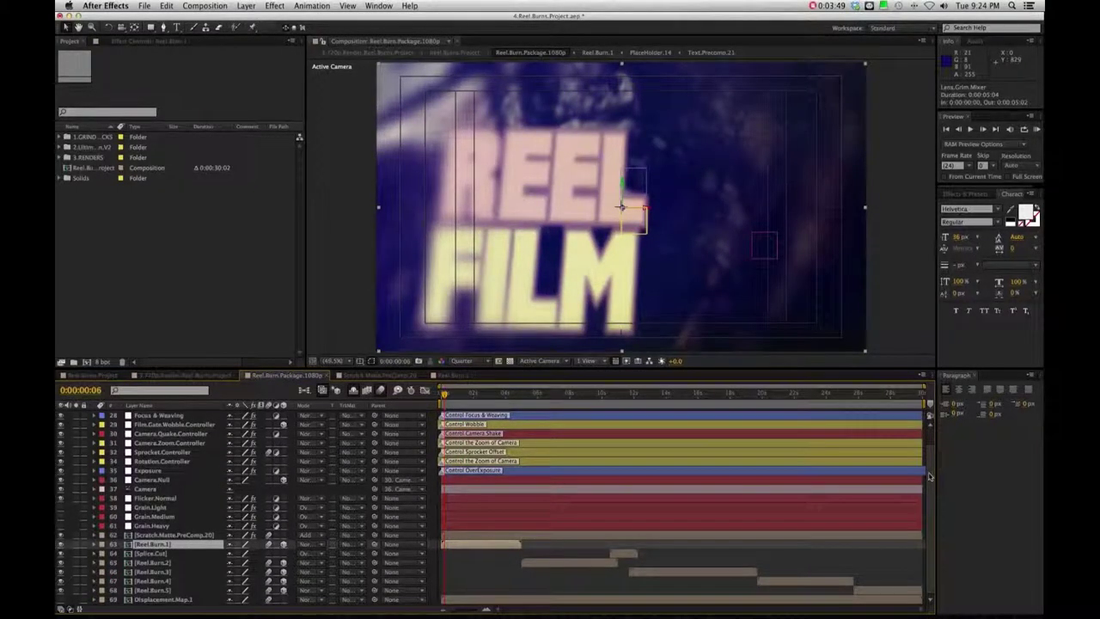
{"action": "scroll", "coordinate": [929, 476], "scroll_direction": "up", "scroll_amount": 2}
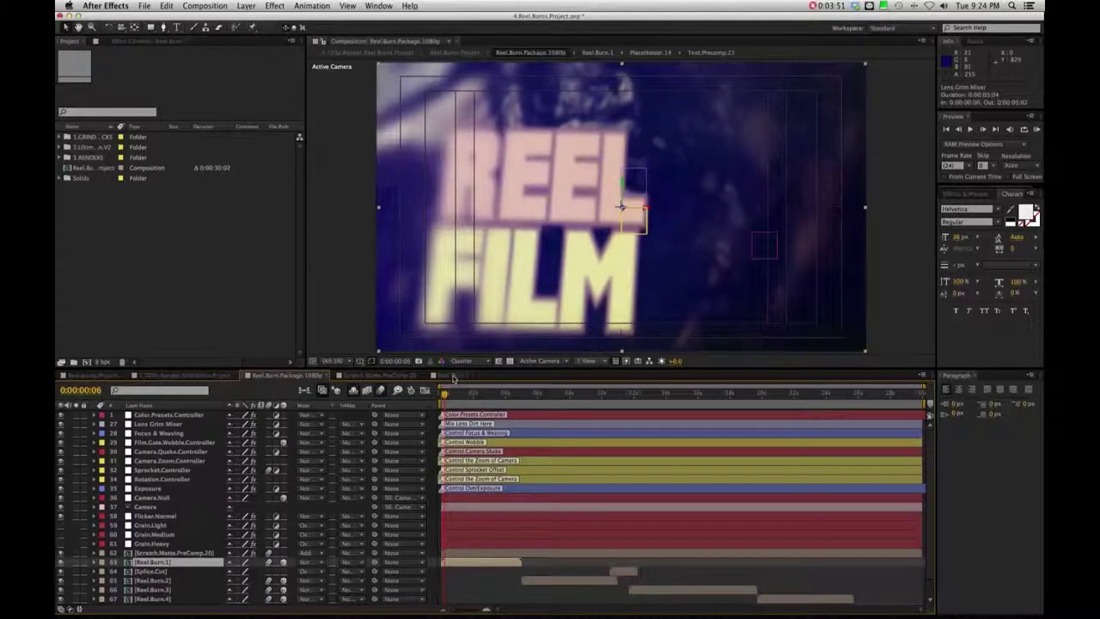
{"action": "left_click", "coordinate": [452, 377]}
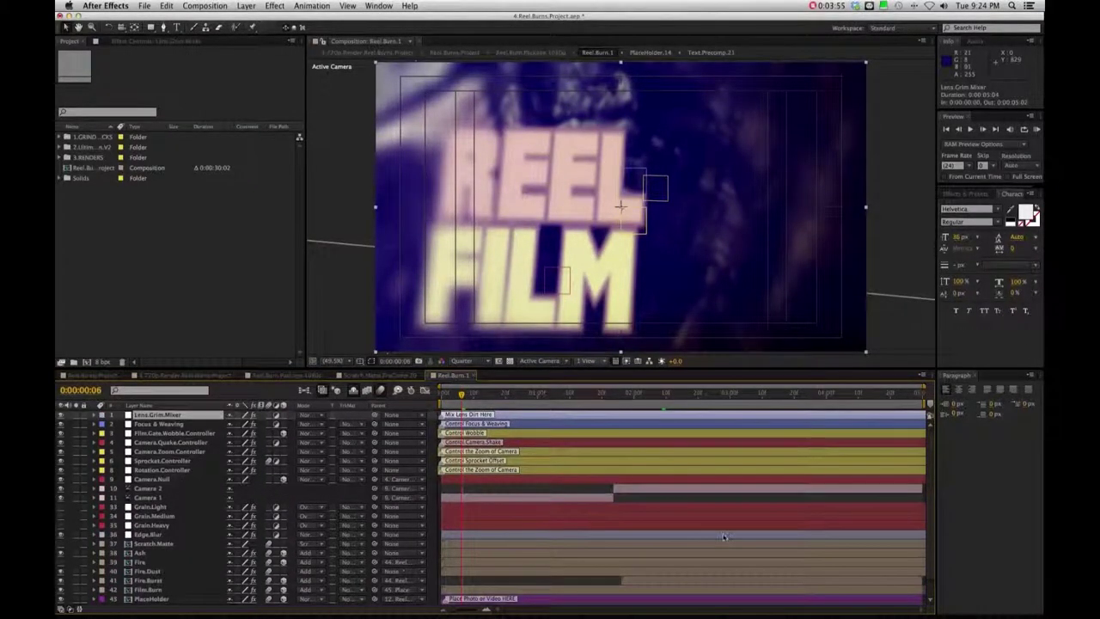
{"action": "left_click", "coordinate": [648, 491]}
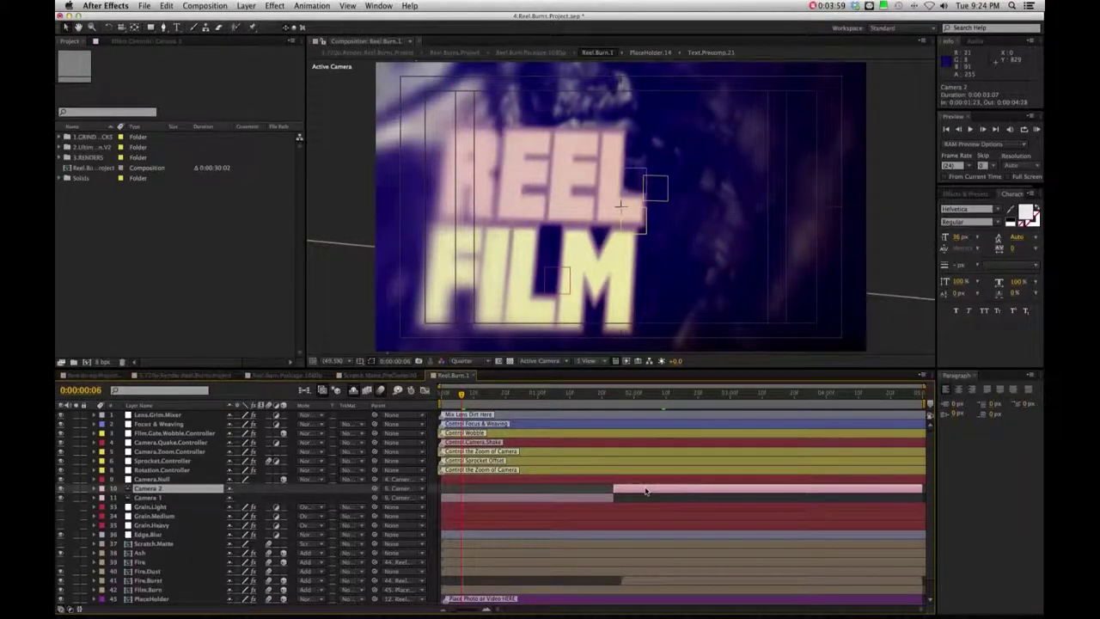
{"action": "left_click", "coordinate": [609, 394]}
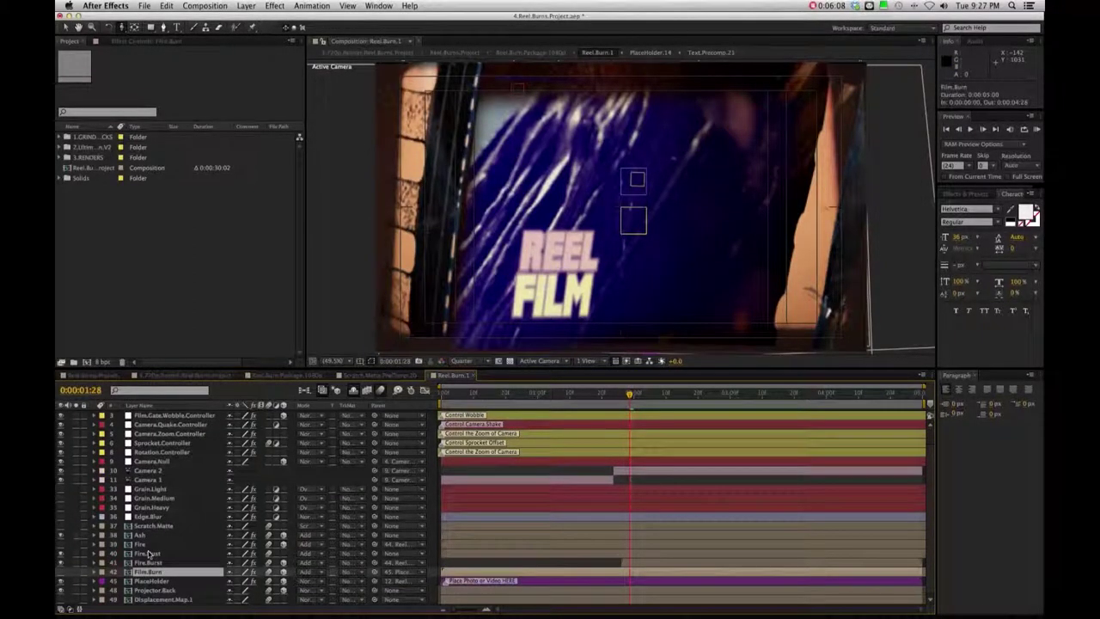
{"action": "double_click", "coordinate": [148, 554]}
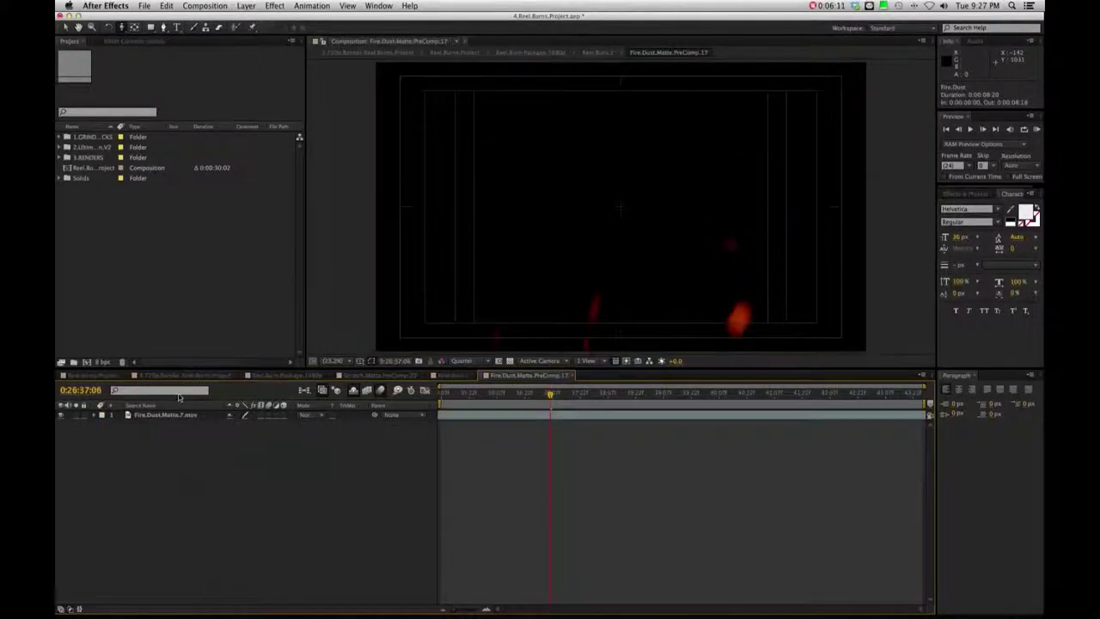
Preview the Fire.Dust.Matte.7.mov layer and reveal its source footage in the Project panel.
{"action": "left_click", "coordinate": [161, 416]}
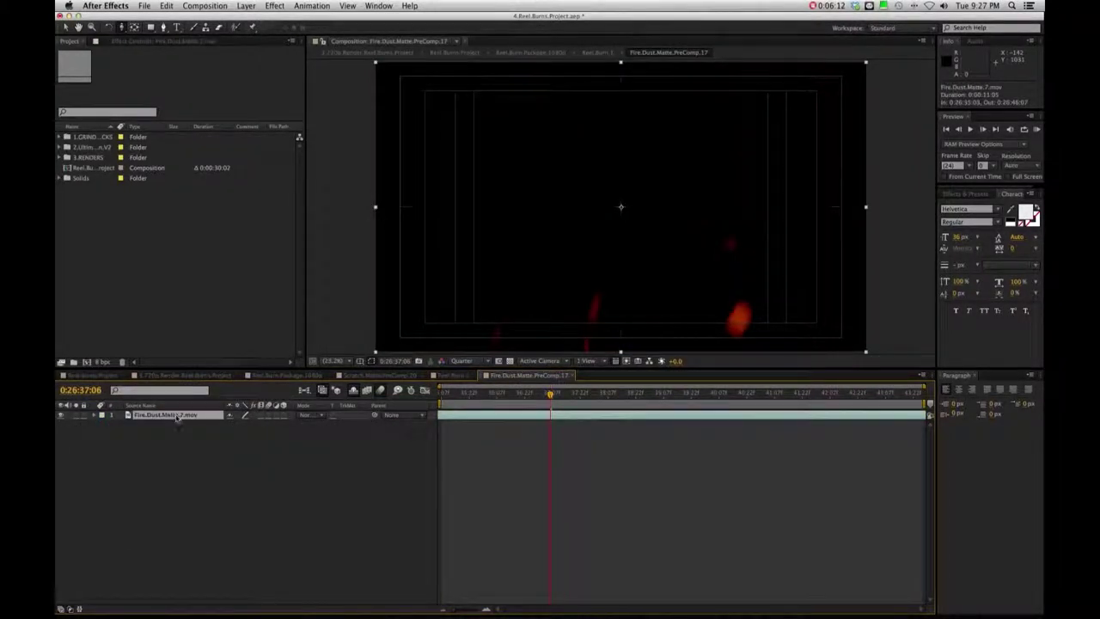
{"action": "key", "text": "space"}
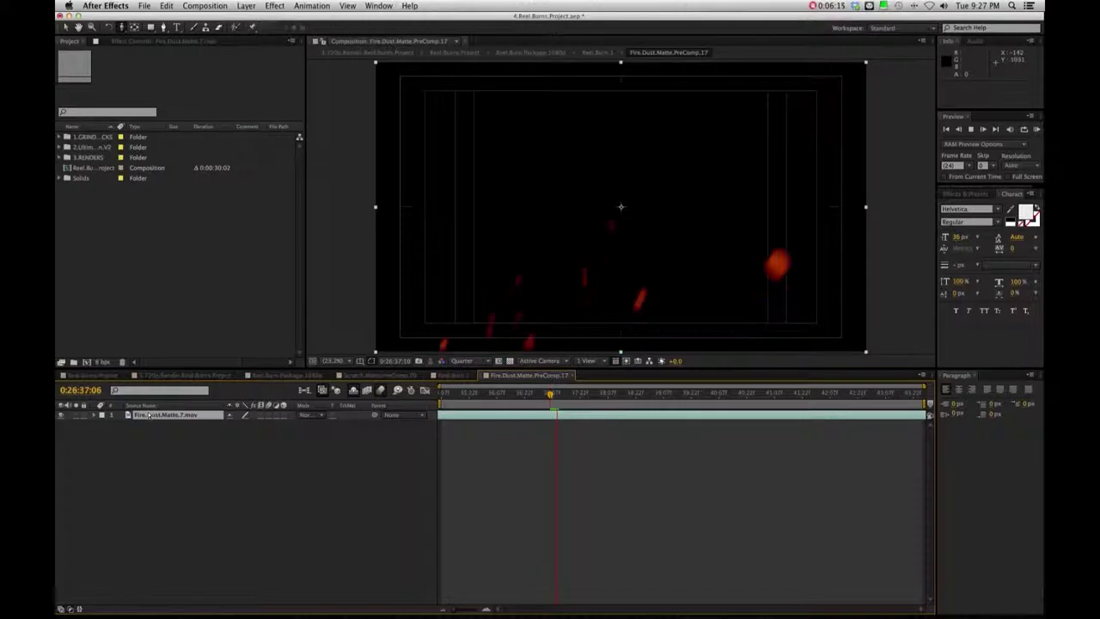
{"action": "right_click", "coordinate": [154, 417]}
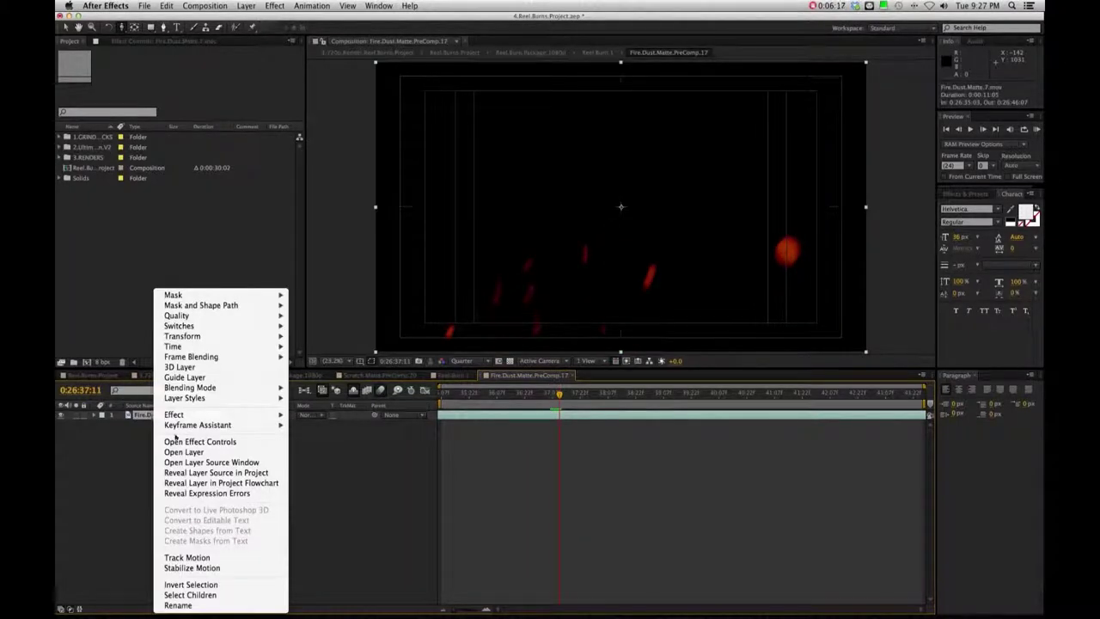
{"action": "mouse_move", "coordinate": [196, 357]}
{"action": "left_click", "coordinate": [144, 440]}
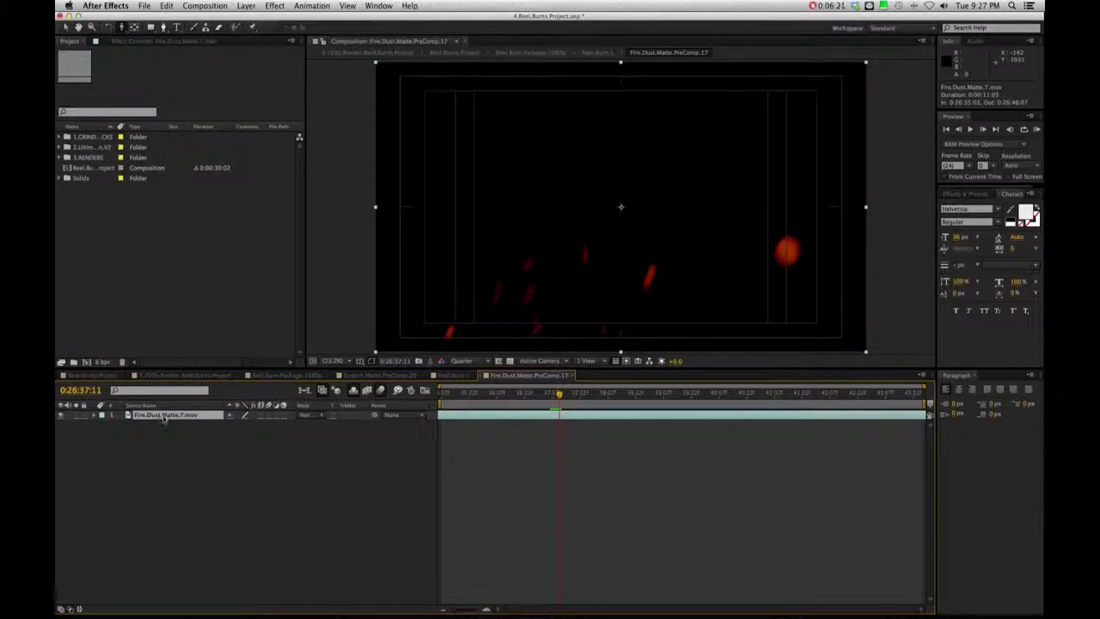
{"action": "right_click", "coordinate": [164, 420]}
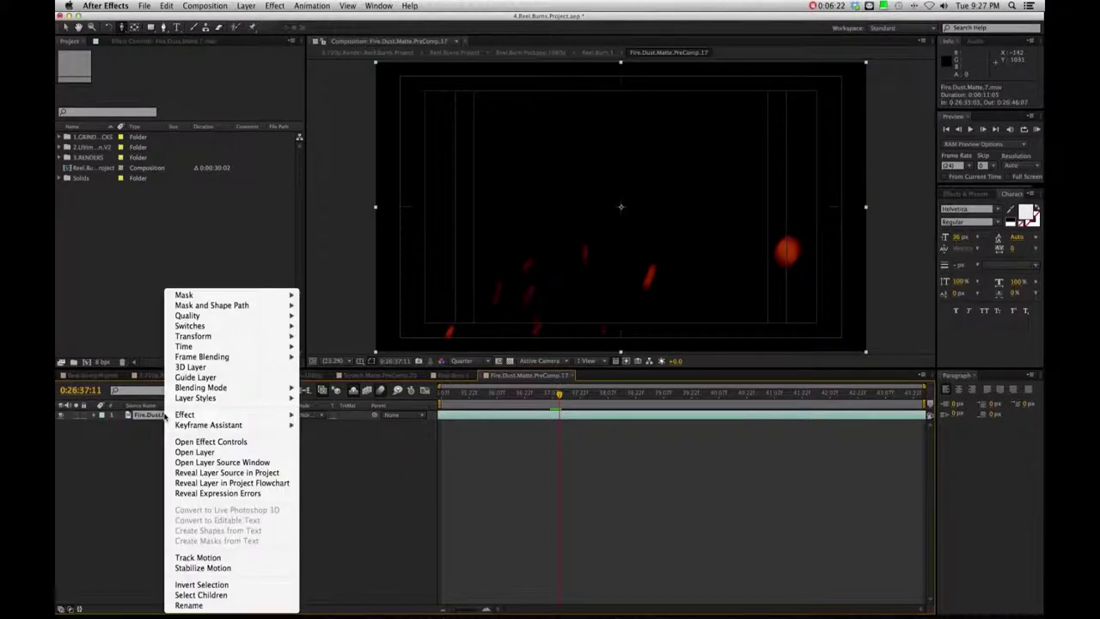
{"action": "left_click", "coordinate": [198, 472]}
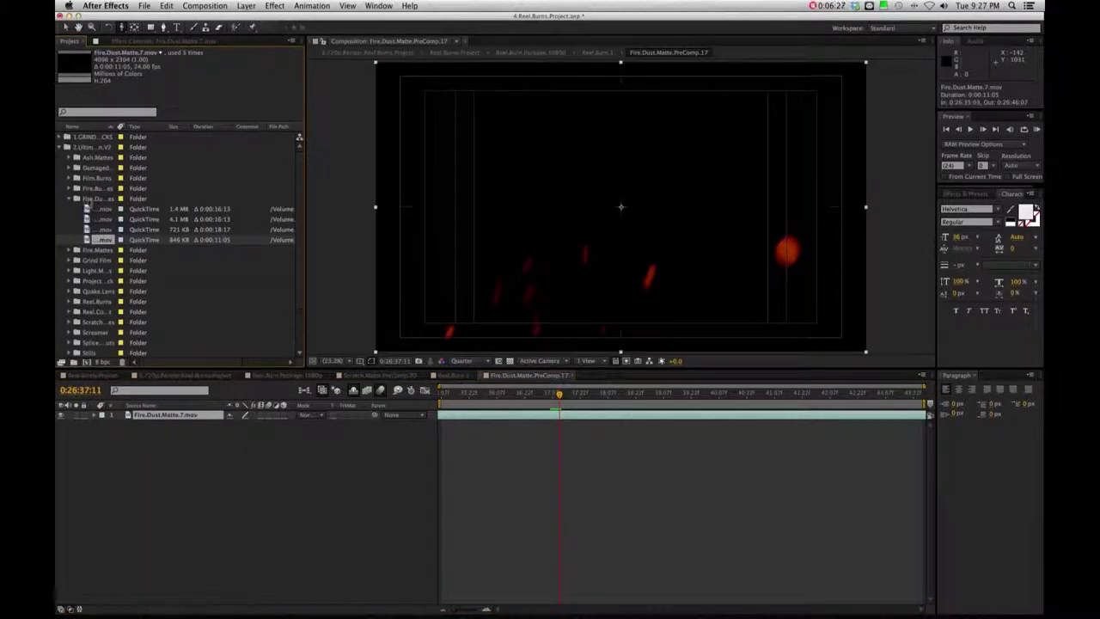
Add Fire.Dust.Matte.4.mov to the precomp as a new layer in Add mode.
{"action": "left_click", "coordinate": [89, 219]}
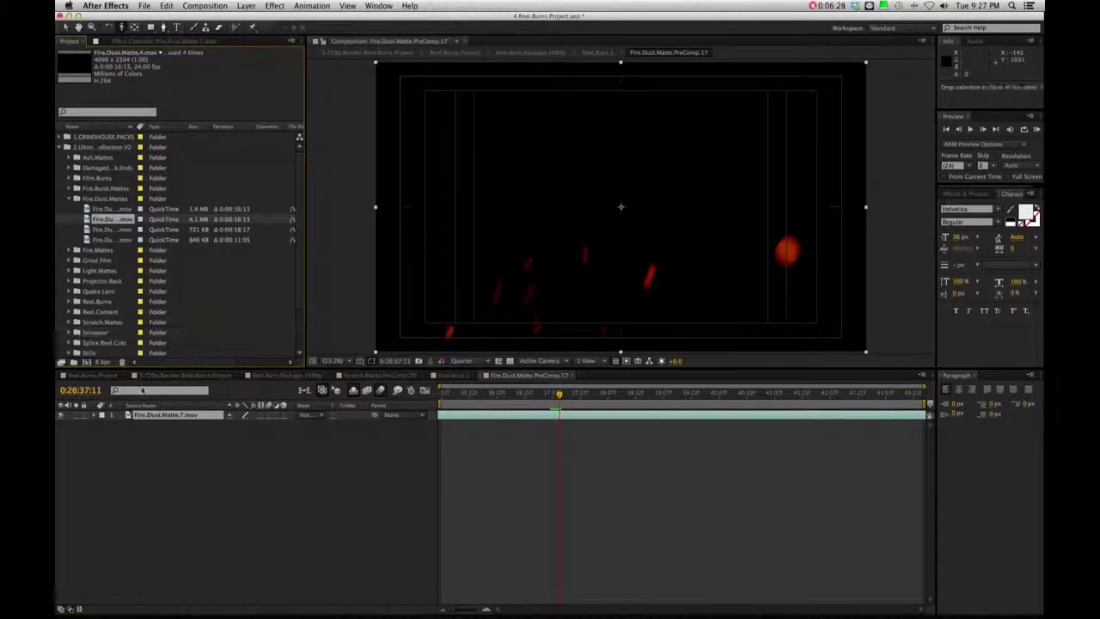
{"action": "left_click_drag", "start_coordinate": [149, 407], "coordinate": [154, 413]}
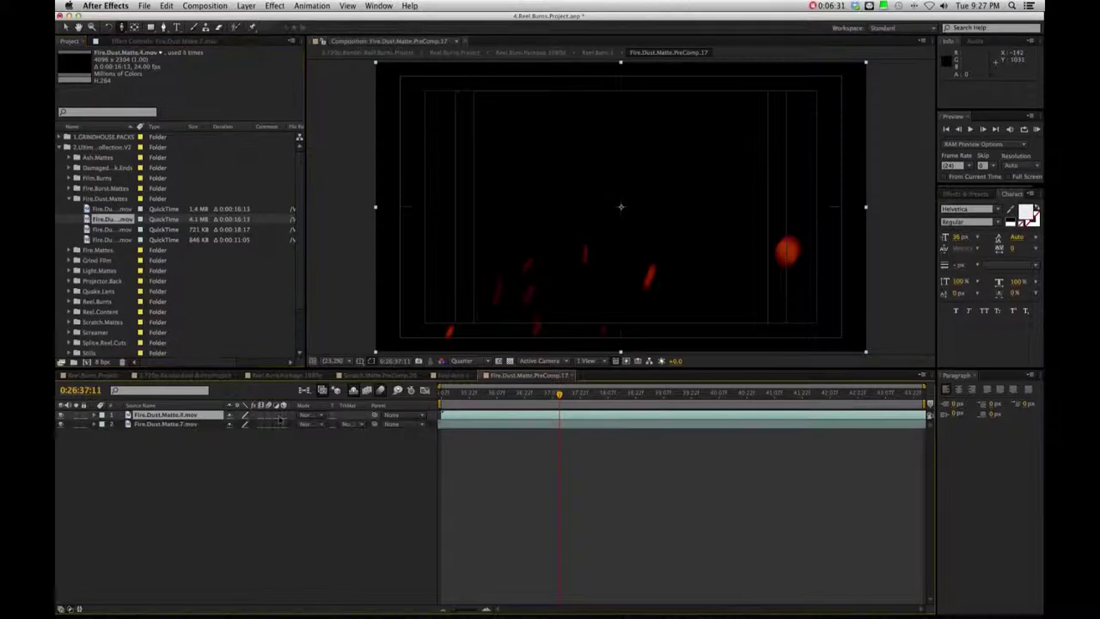
{"action": "left_click", "coordinate": [289, 416]}
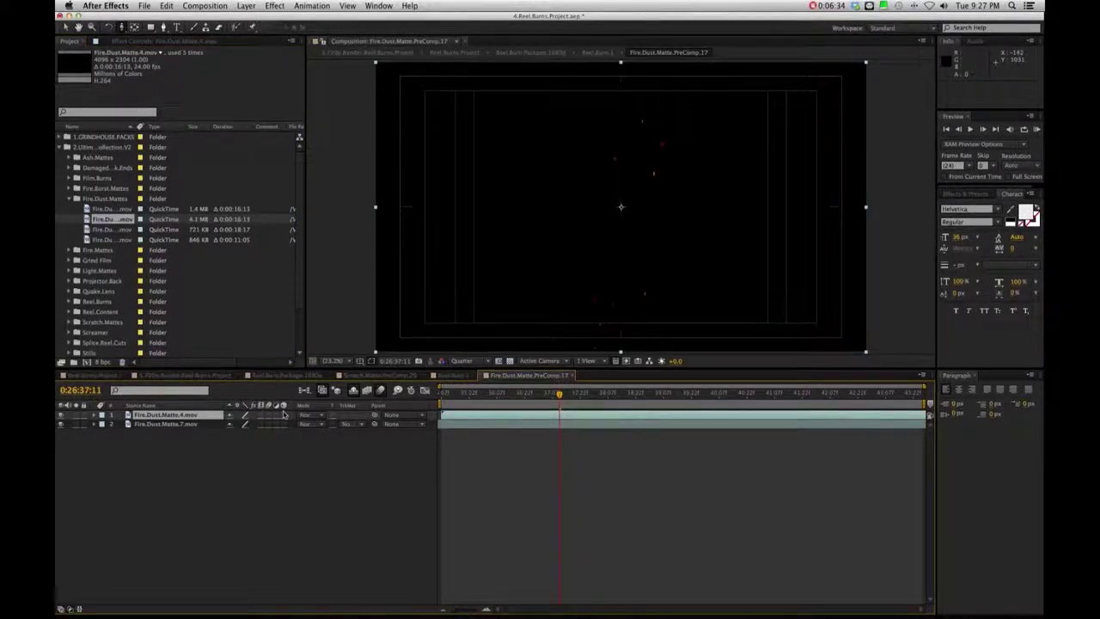
{"action": "left_click", "coordinate": [308, 416]}
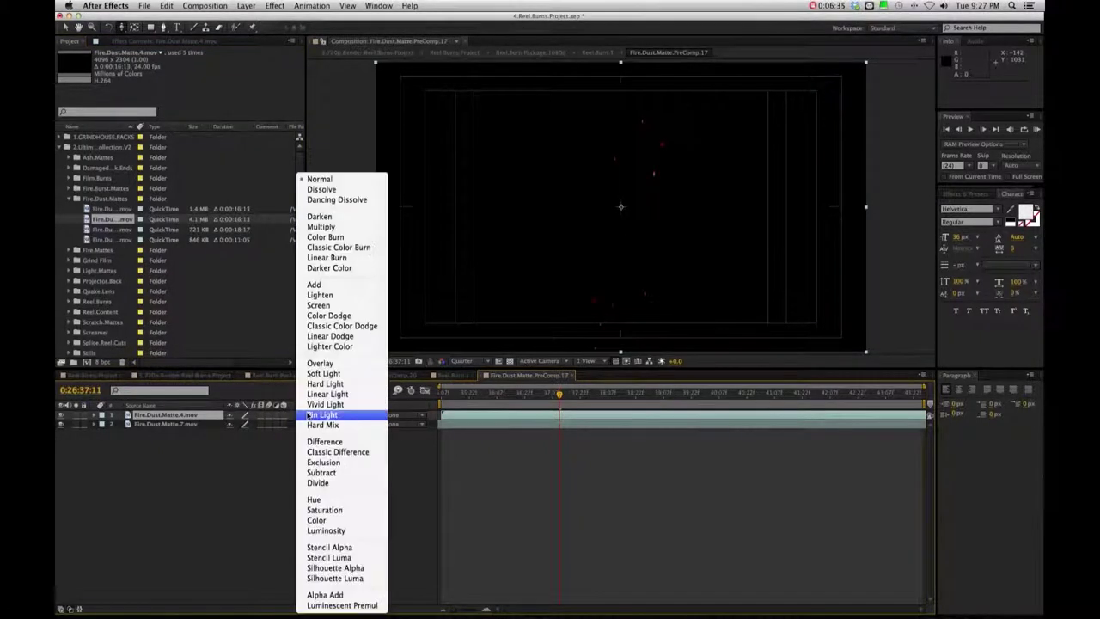
{"action": "left_click", "coordinate": [315, 284]}
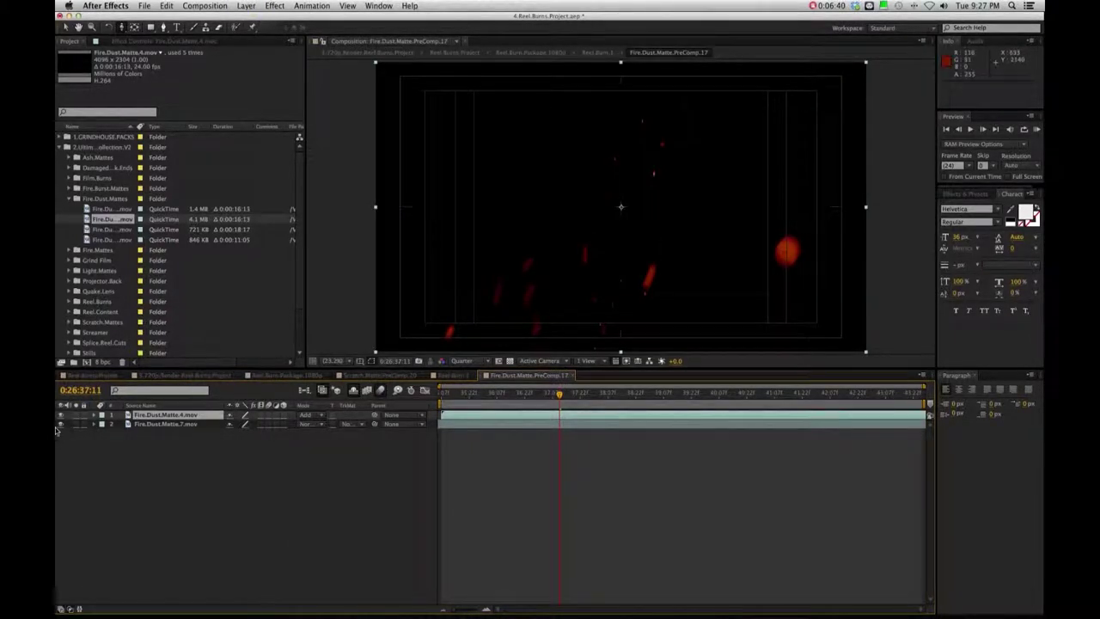
Duplicate Fire.Dust.Matte.7.mov, shift the copy about 14 frames earlier in Add mode, and return to Reel.Burn.1.
{"action": "left_click", "coordinate": [166, 426]}
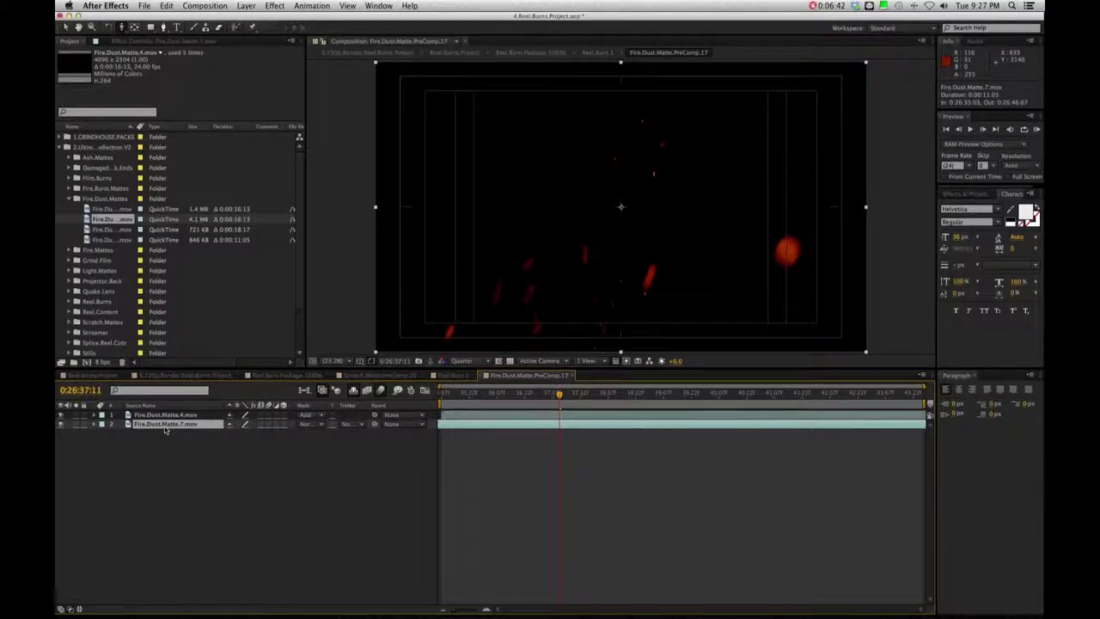
{"action": "key", "text": "super+d"}
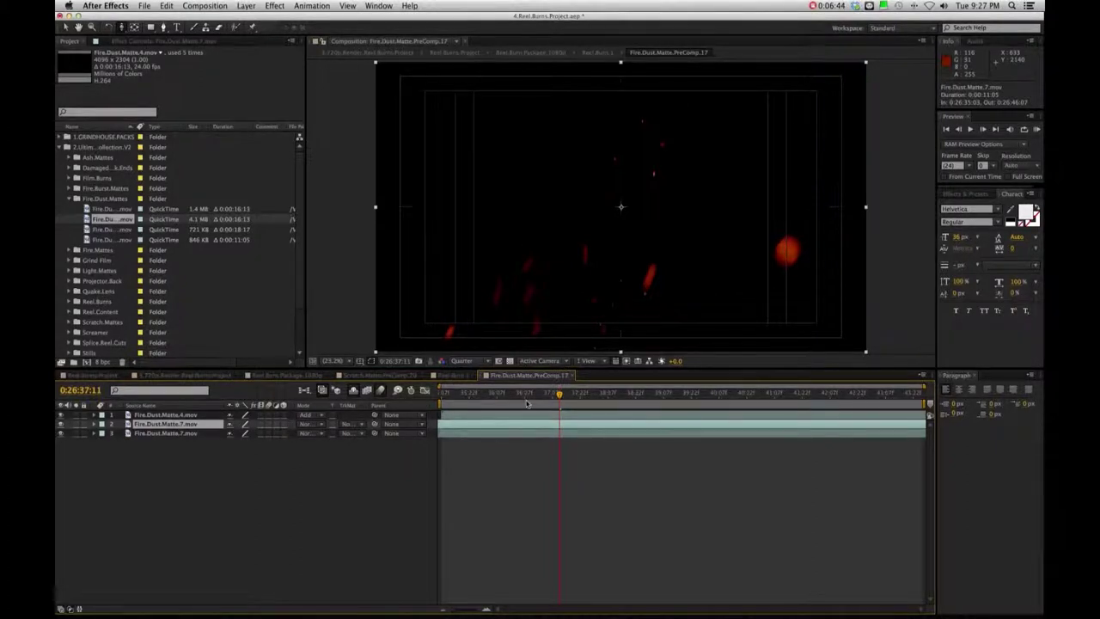
{"action": "left_click_drag", "start_coordinate": [660, 425], "coordinate": [544, 428]}
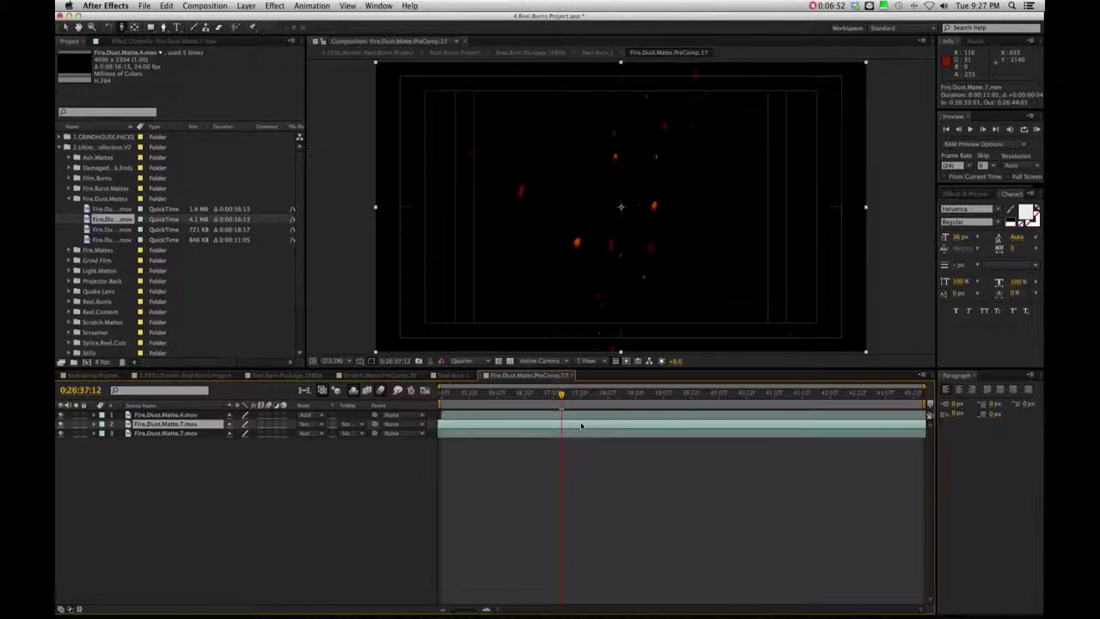
{"action": "left_click", "coordinate": [305, 424]}
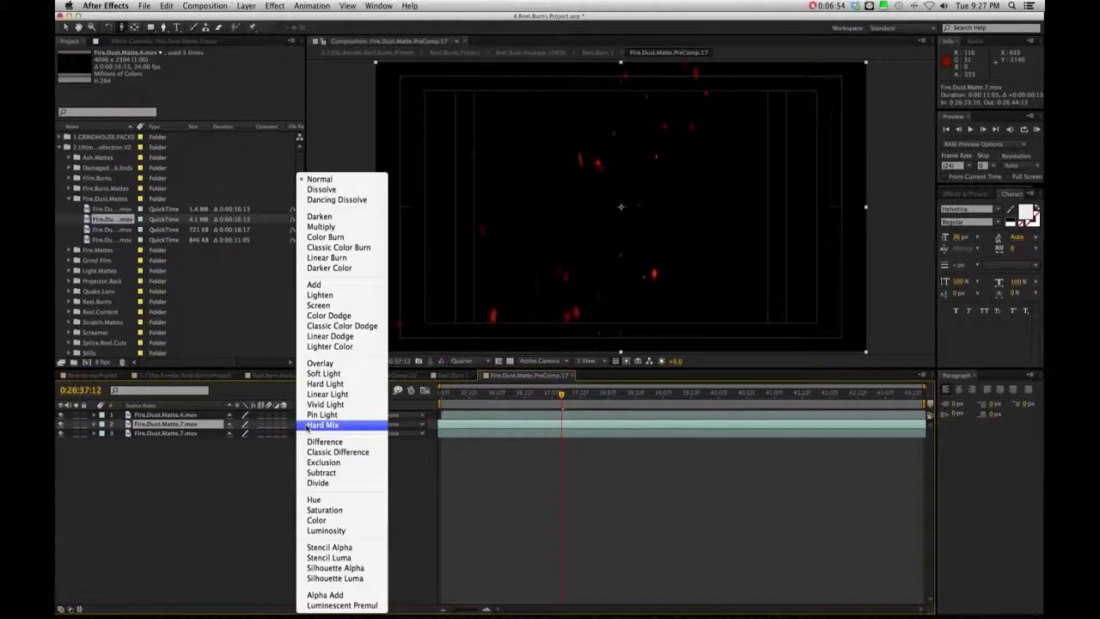
{"action": "left_click", "coordinate": [320, 296]}
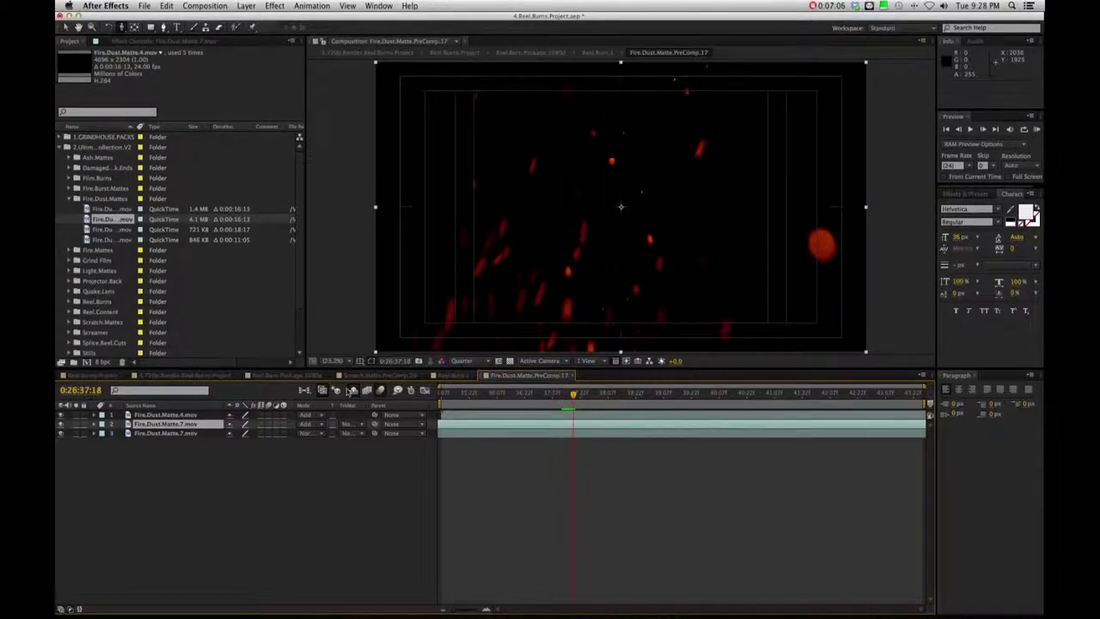
{"action": "left_click", "coordinate": [447, 376]}
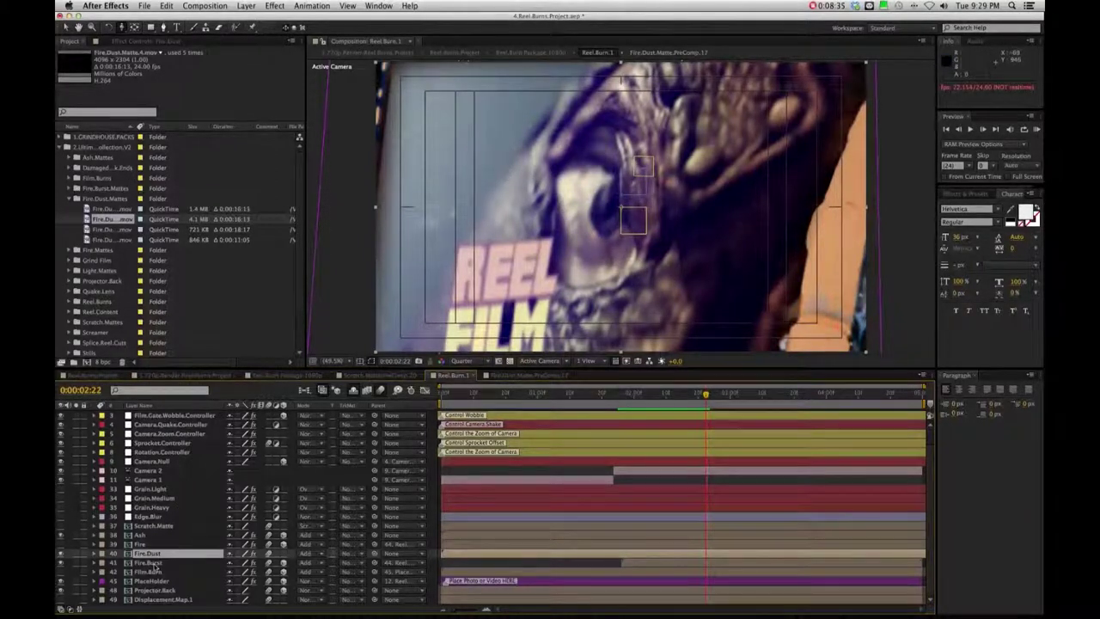
Open the PlaceHolder layer from the Reel.Burn.1 timeline as PlaceHolder.14.
{"action": "left_click", "coordinate": [153, 581]}
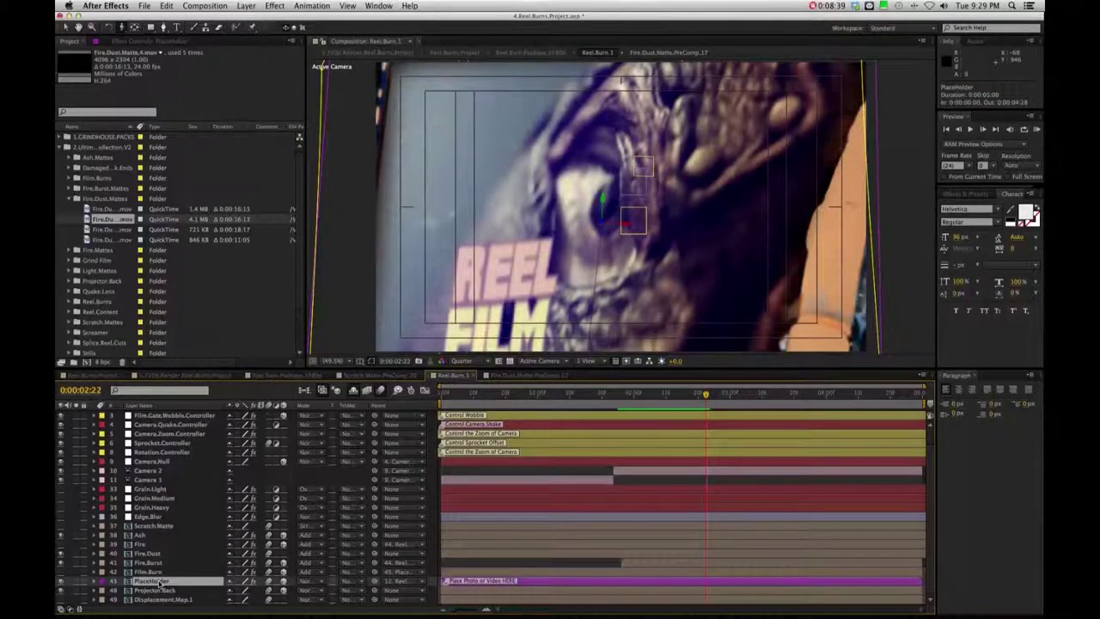
{"action": "double_click", "coordinate": [153, 581]}
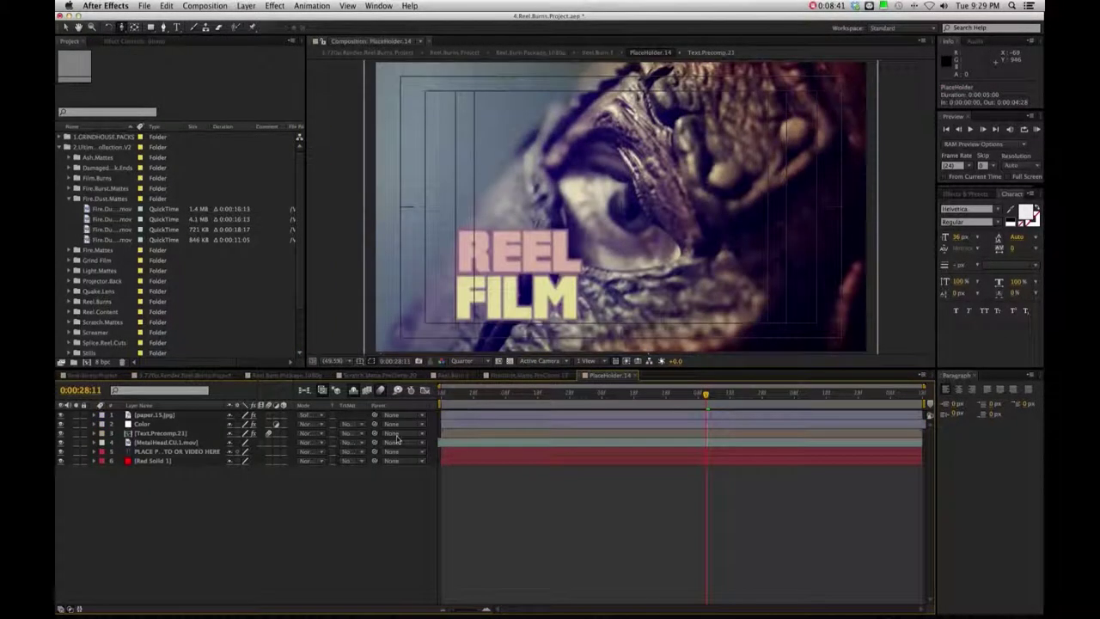
Toggle the Color layer's grade effects, including Tritone and Levels, off and on to compare.
{"action": "left_click", "coordinate": [141, 424]}
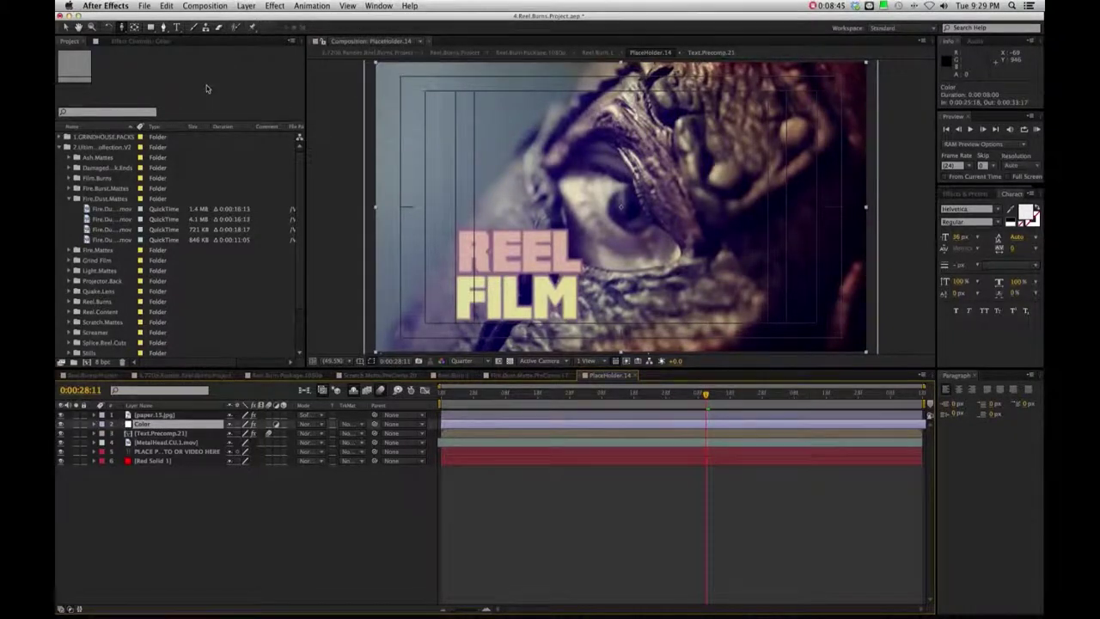
{"action": "left_click", "coordinate": [142, 41]}
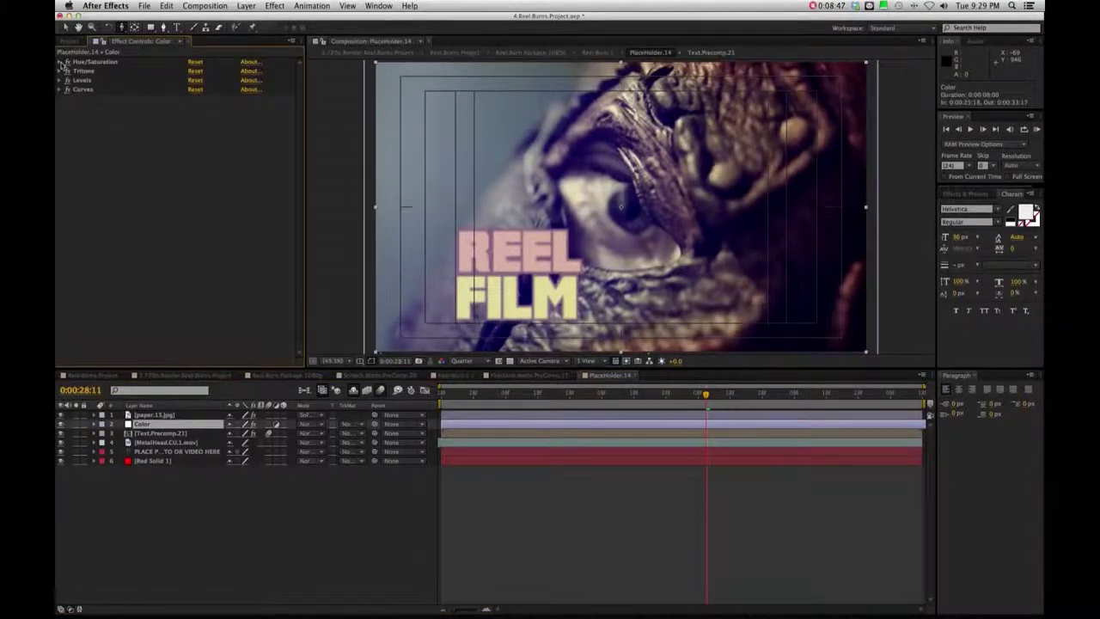
{"action": "left_click", "coordinate": [68, 61]}
{"action": "left_click", "coordinate": [68, 62]}
{"action": "left_click", "coordinate": [68, 71]}
{"action": "left_click", "coordinate": [68, 71]}
{"action": "left_click", "coordinate": [68, 79]}
{"action": "left_click", "coordinate": [68, 80]}
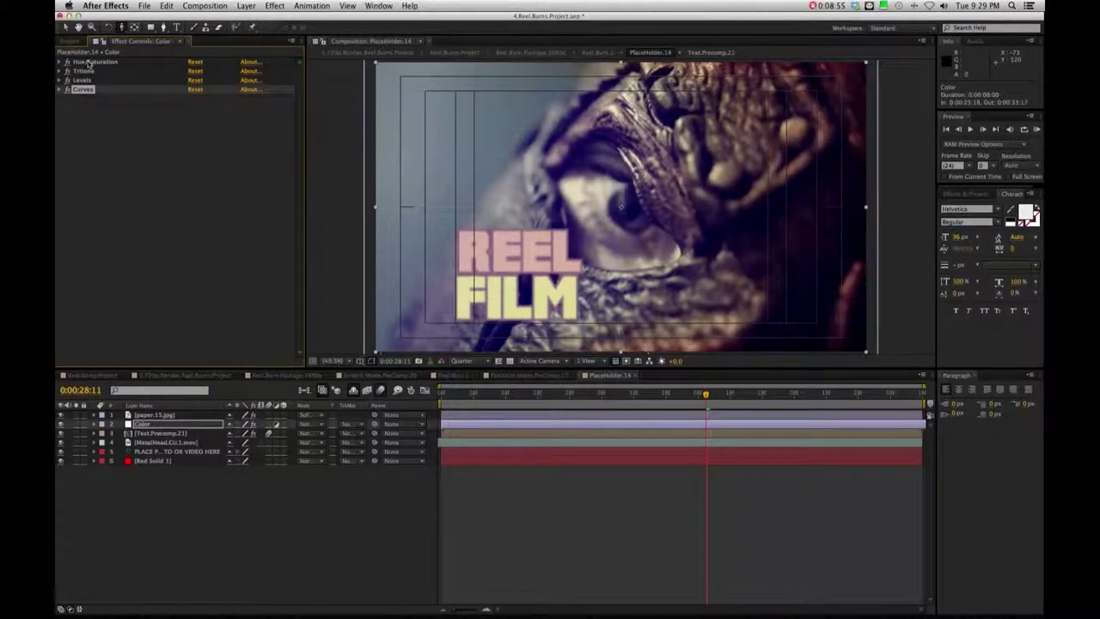
{"action": "key", "text": "super+a"}
Toggle the paper.15.jpg overlay off and on, leaving it visible, then collapse Paper.Textures and select Text.Precomp.21.
{"action": "left_click", "coordinate": [161, 415]}
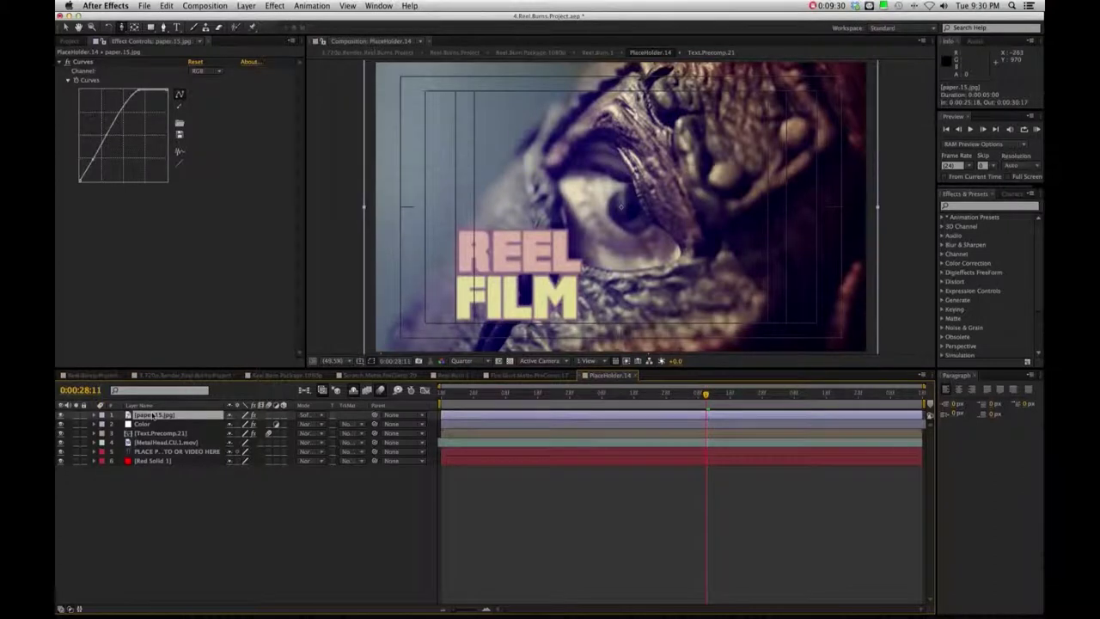
{"action": "left_click", "coordinate": [60, 416]}
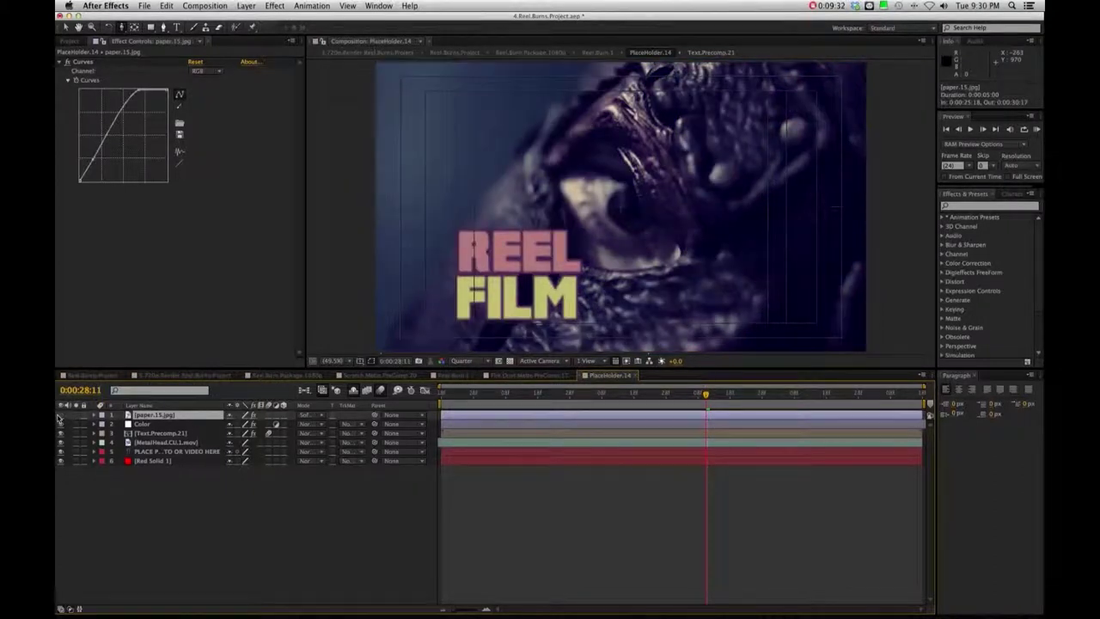
{"action": "left_click", "coordinate": [59, 416]}
{"action": "left_click", "coordinate": [60, 416]}
{"action": "left_click", "coordinate": [59, 416]}
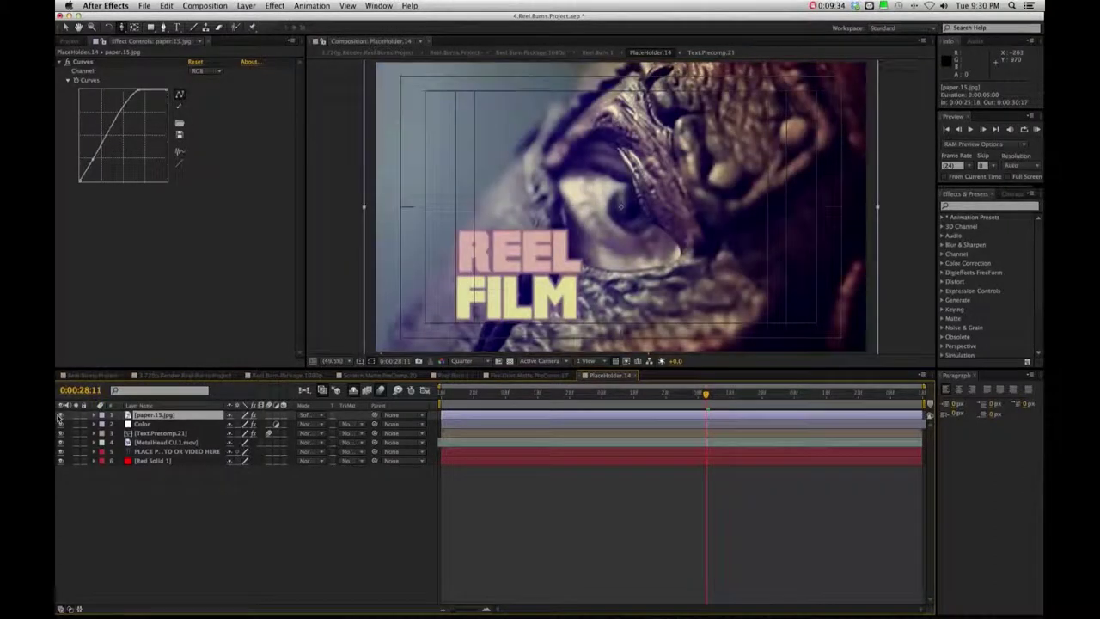
{"action": "left_click", "coordinate": [59, 415]}
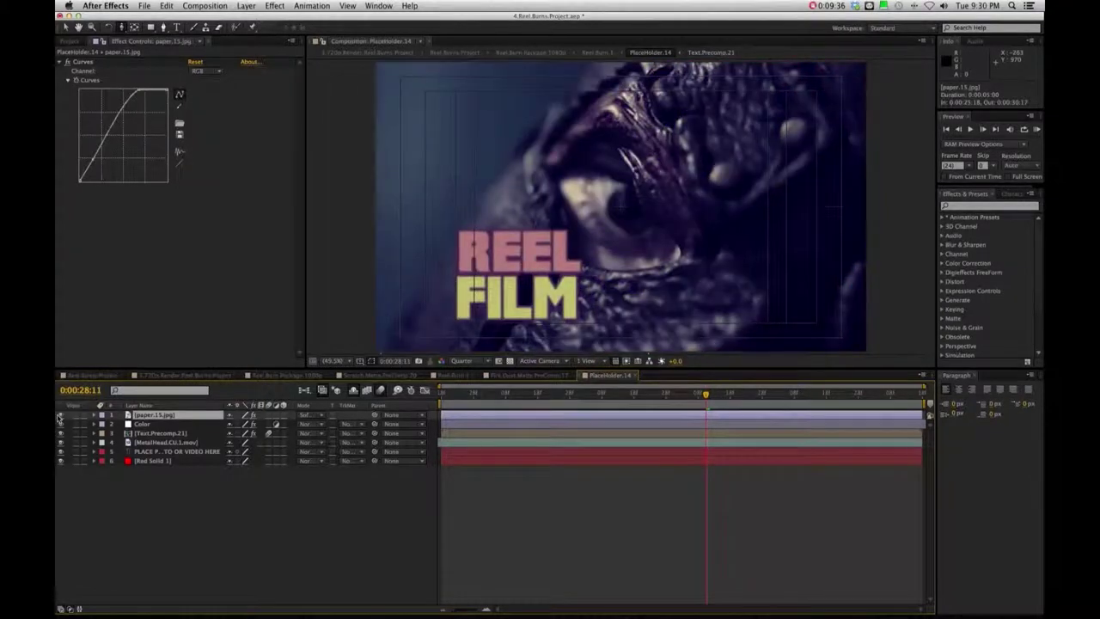
{"action": "left_click", "coordinate": [59, 416]}
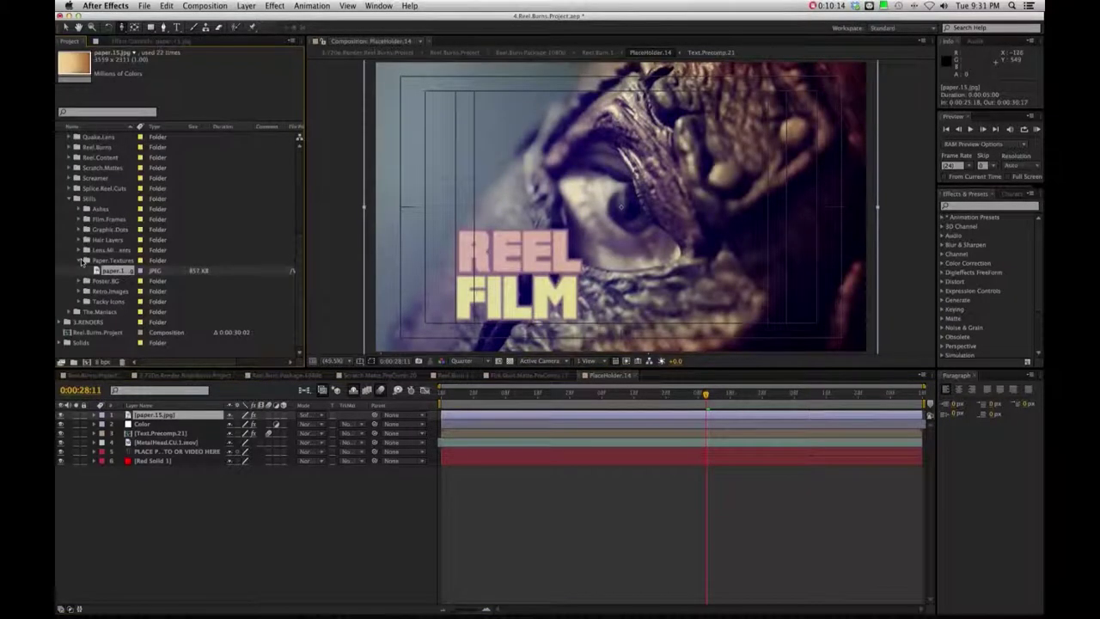
{"action": "left_click", "coordinate": [80, 260]}
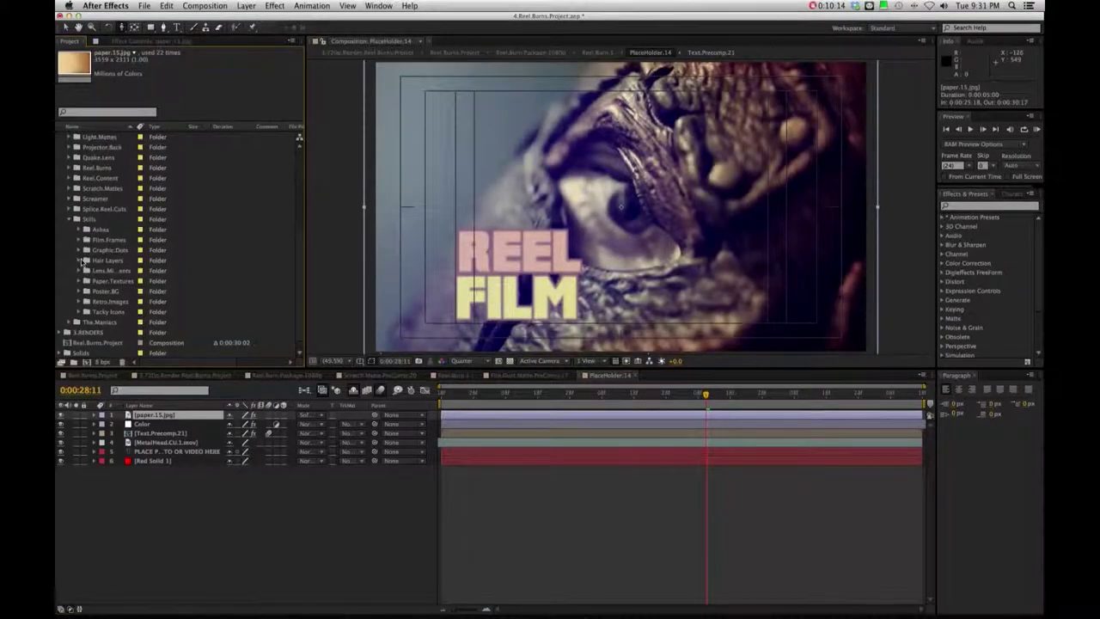
{"action": "left_click", "coordinate": [152, 435]}
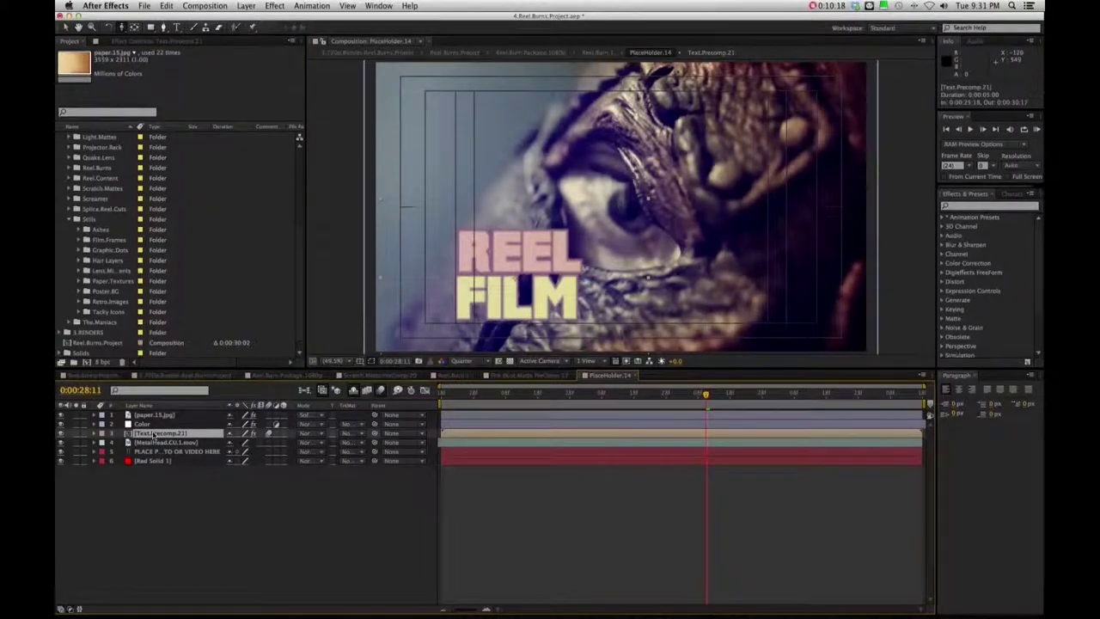
In Text.Precomp.21, replace REEL with THE and FILM with BOOM, then close the precomp.
{"action": "double_click", "coordinate": [155, 435]}
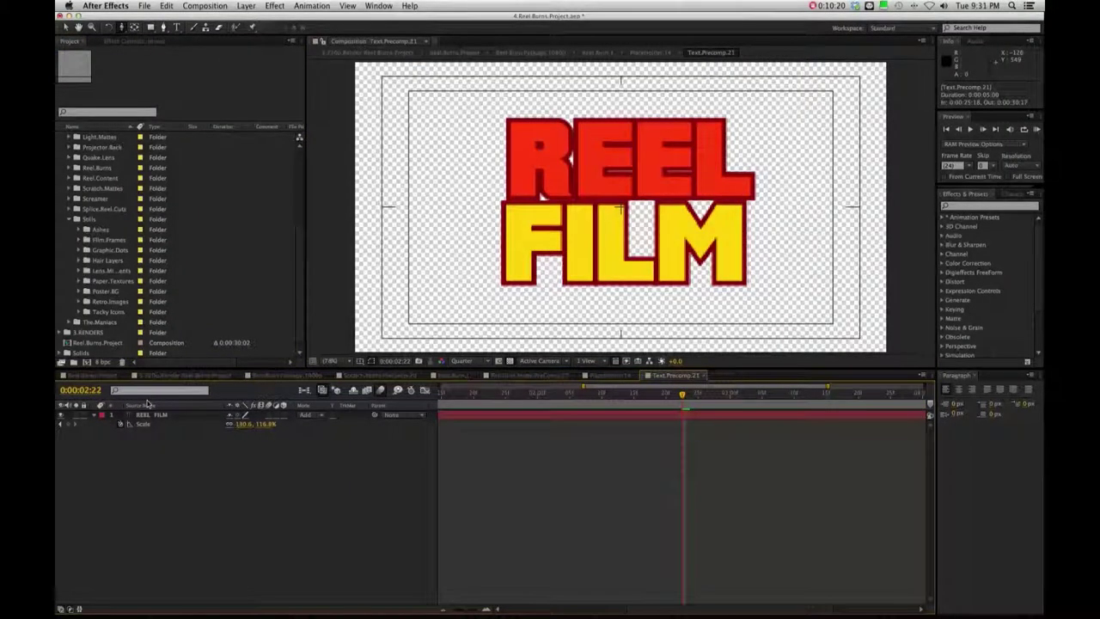
{"action": "double_click", "coordinate": [161, 414]}
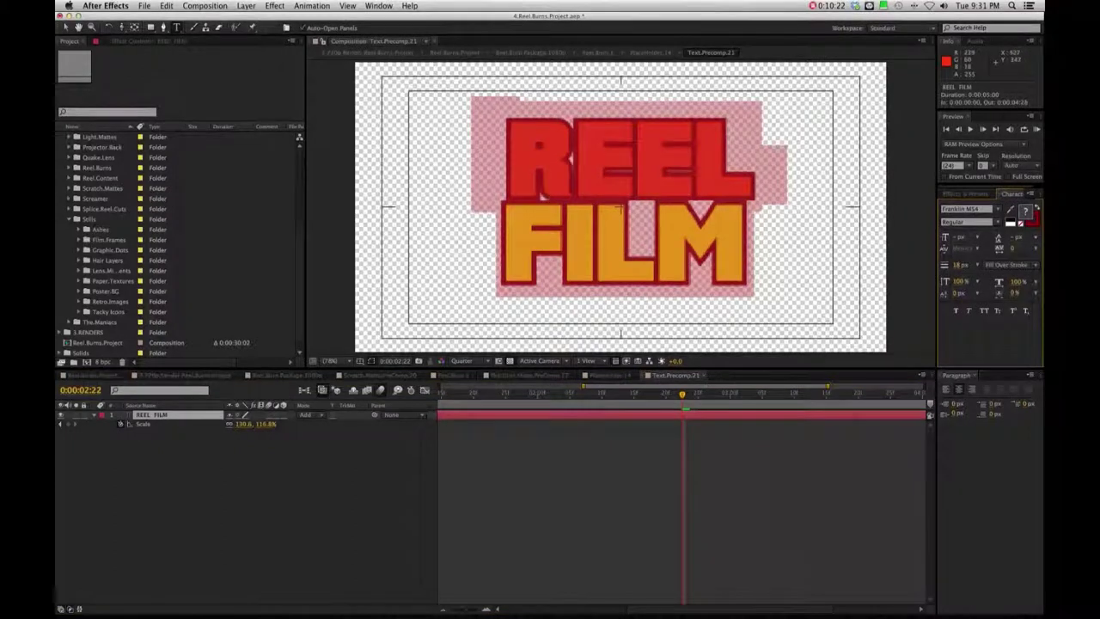
{"action": "left_click", "coordinate": [516, 155]}
{"action": "left_click_drag", "start_coordinate": [517, 155], "coordinate": [738, 166]}
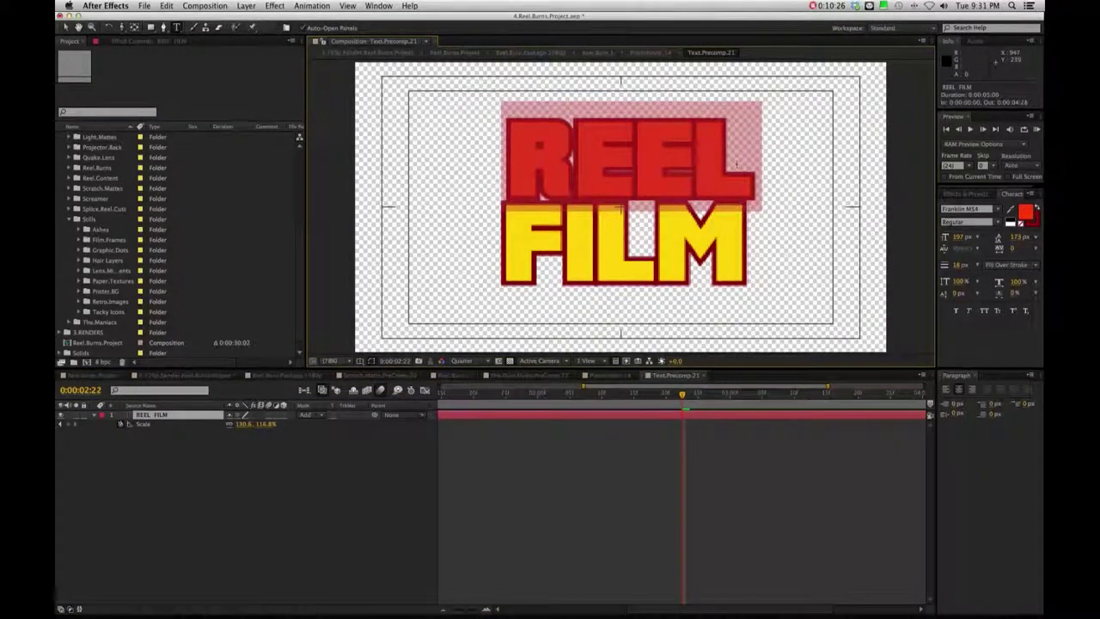
{"action": "type", "text": "THE"}
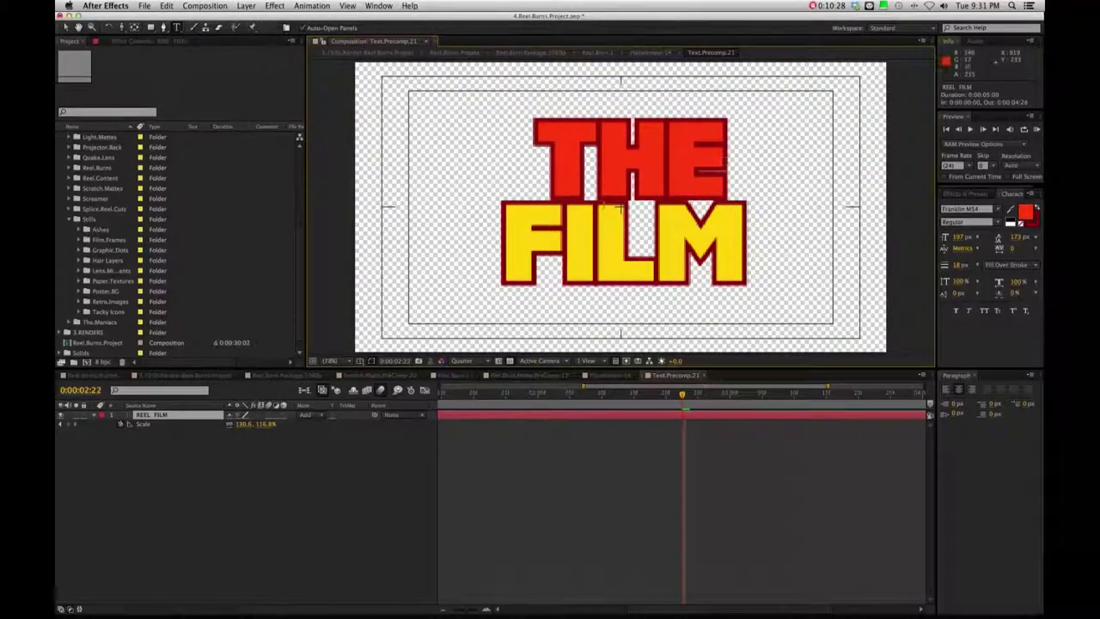
{"action": "left_click_drag", "start_coordinate": [502, 242], "coordinate": [718, 251]}
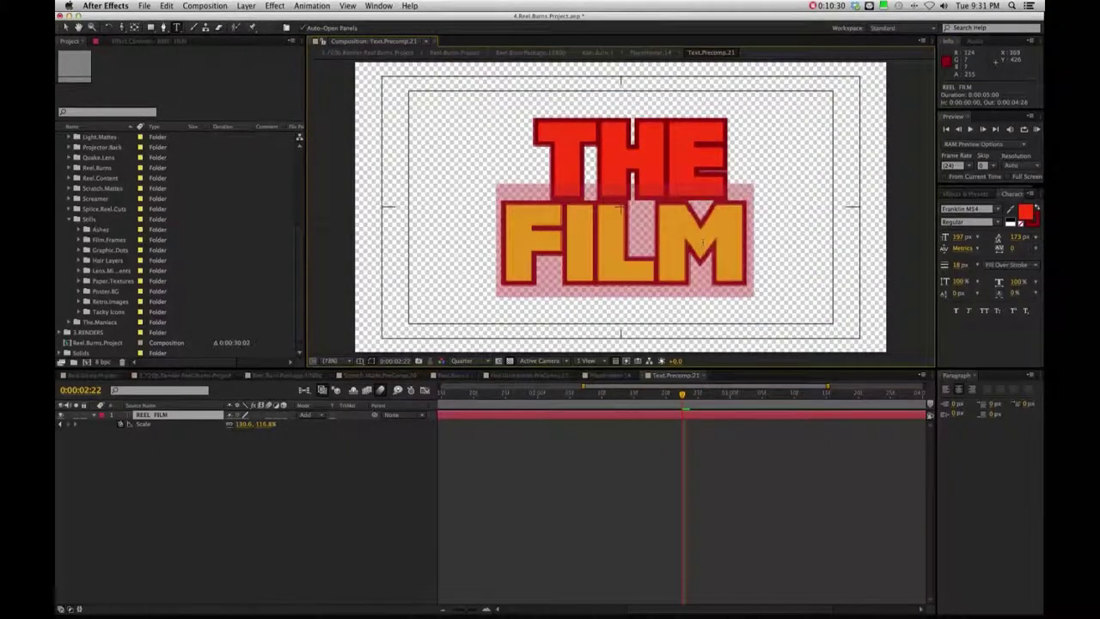
{"action": "type", "text": "BOOM"}
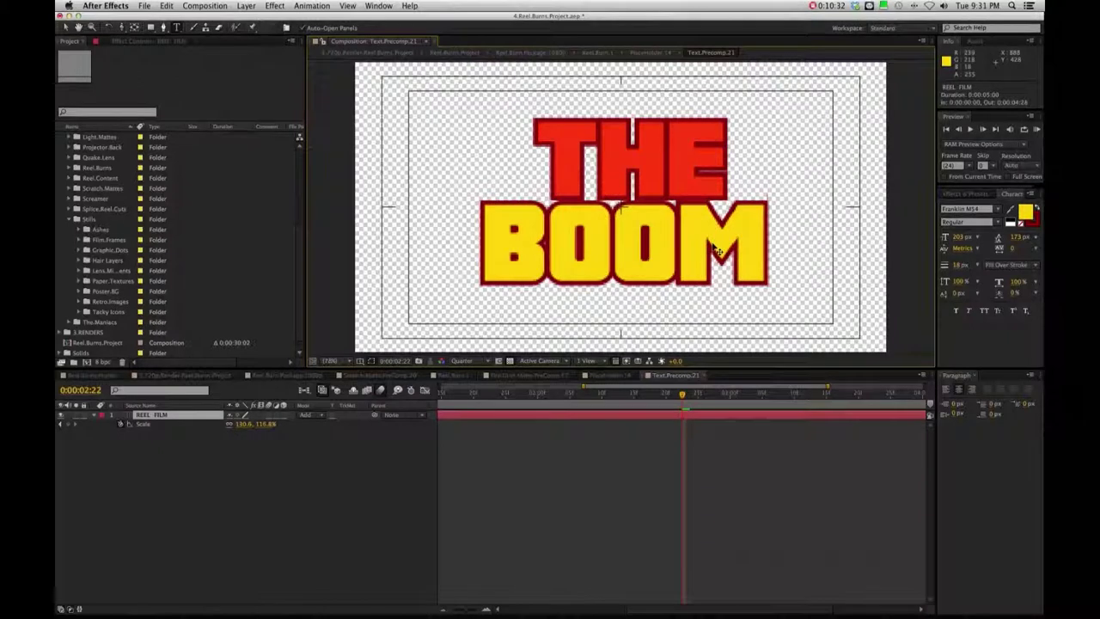
{"action": "left_click", "coordinate": [703, 376]}
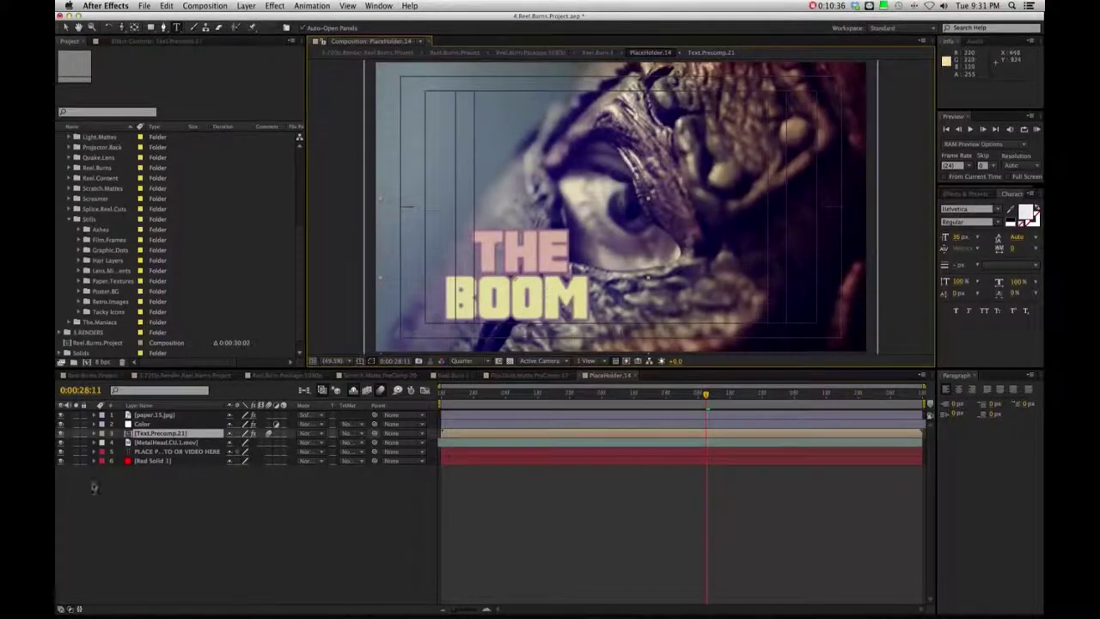
Hide the MetalHead.CU.1.mov layer and import the Retro Girl jpeg into the project.
{"action": "left_click", "coordinate": [174, 443]}
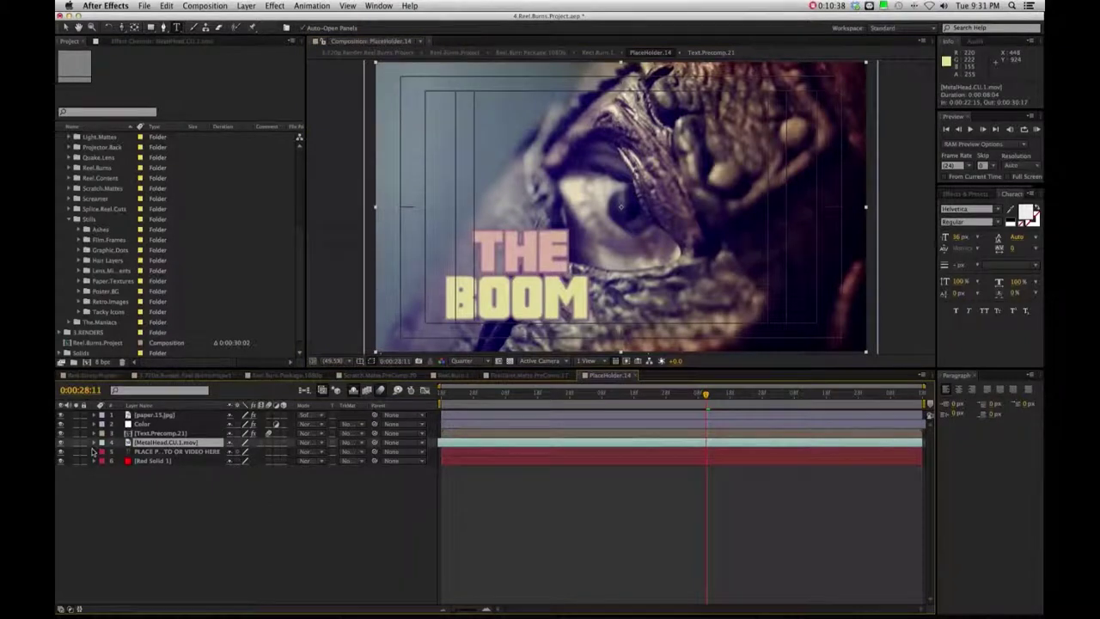
{"action": "left_click", "coordinate": [60, 443]}
{"action": "scroll", "coordinate": [67, 213], "scroll_direction": "down", "scroll_amount": 1}
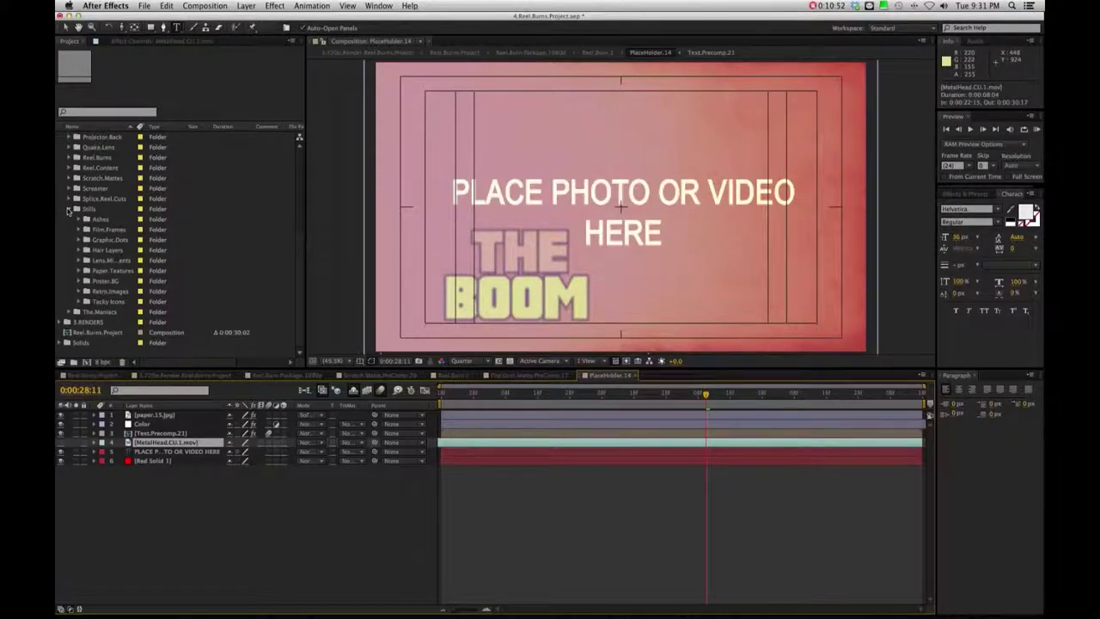
{"action": "left_click", "coordinate": [68, 209]}
{"action": "left_click", "coordinate": [144, 5]}
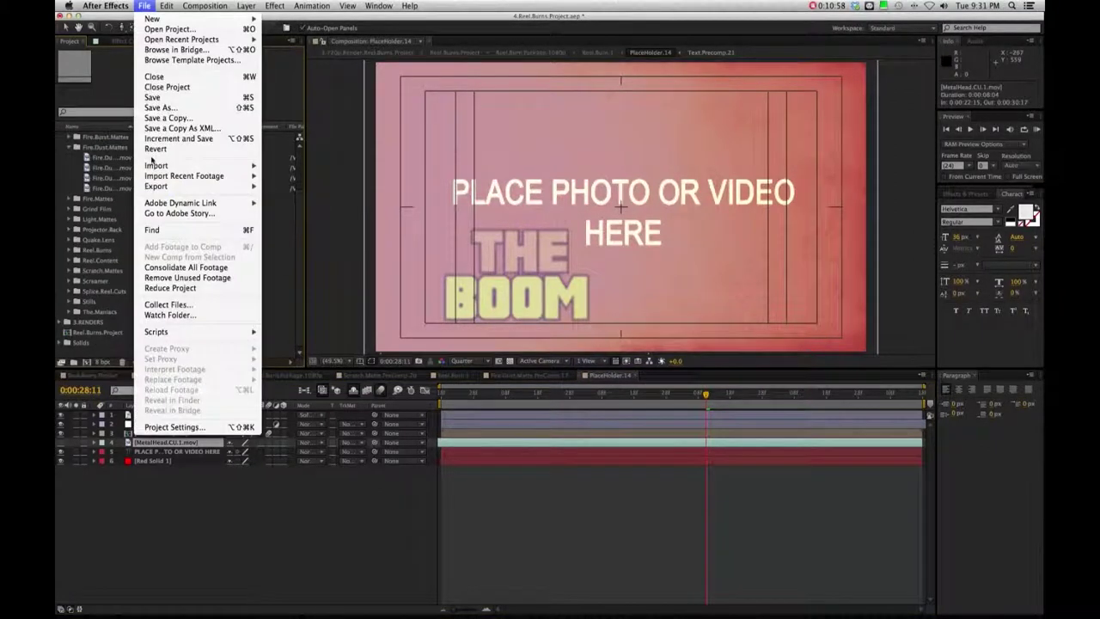
{"action": "left_click", "coordinate": [288, 172]}
{"action": "left_click", "coordinate": [731, 183]}
{"action": "left_click", "coordinate": [708, 387]}
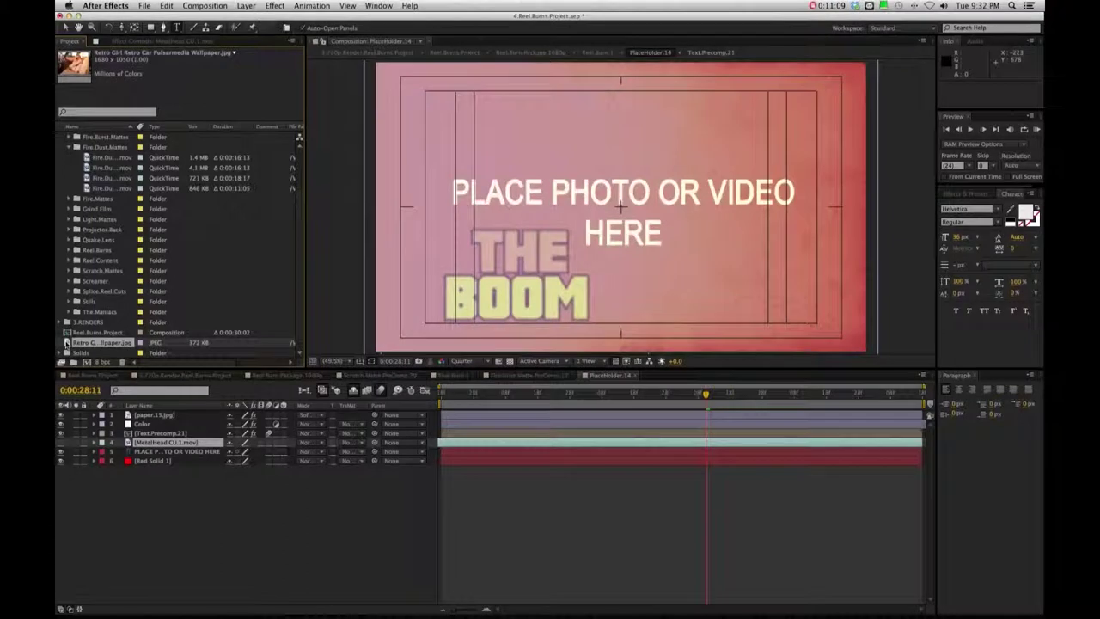
Place the Retro Girl photo in PlaceHolder.14 and scale it to about 122%.
{"action": "left_click_drag", "start_coordinate": [69, 344], "coordinate": [146, 442]}
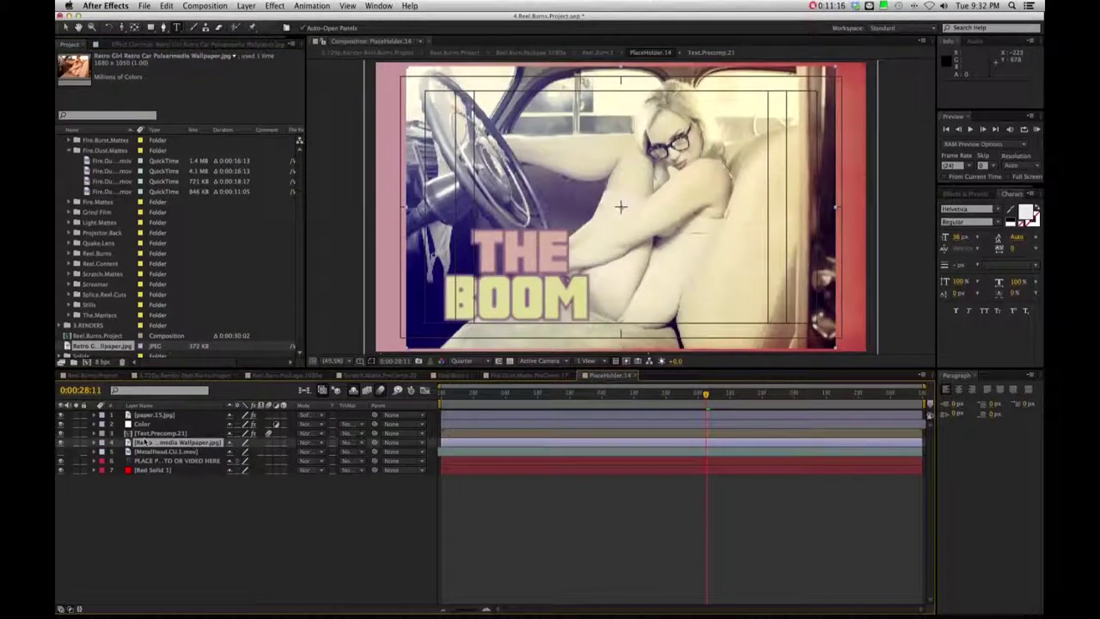
{"action": "key", "text": "s"}
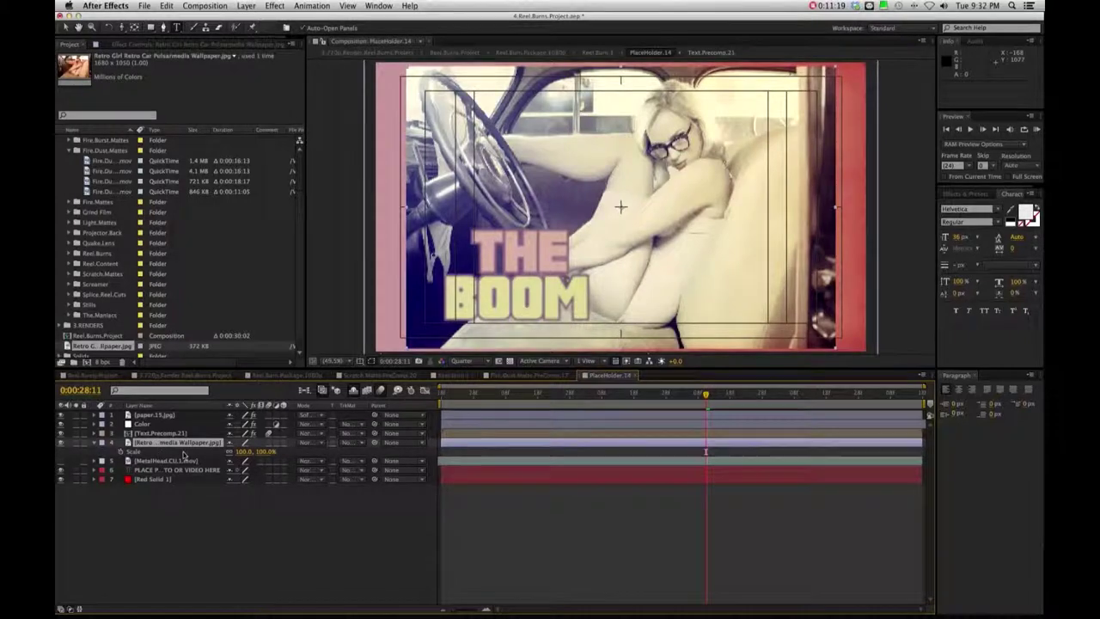
{"action": "left_click_drag", "start_coordinate": [244, 451], "coordinate": [263, 452]}
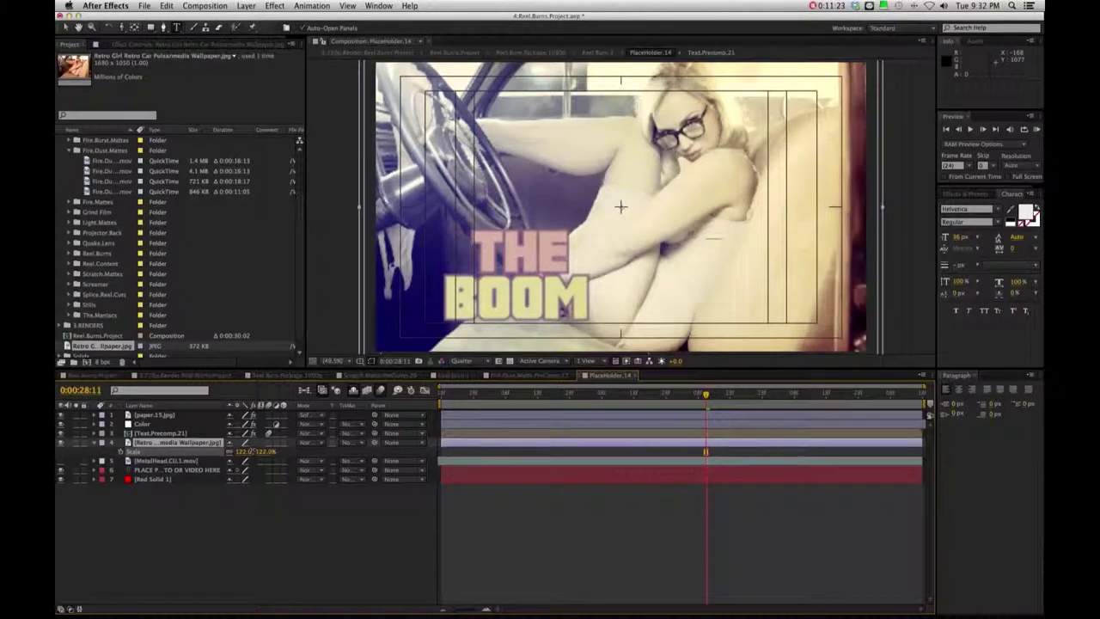
Play a preview of Reel.Burn.1 from about 0:00:02:02 with the new photo and title.
{"action": "left_click", "coordinate": [456, 376]}
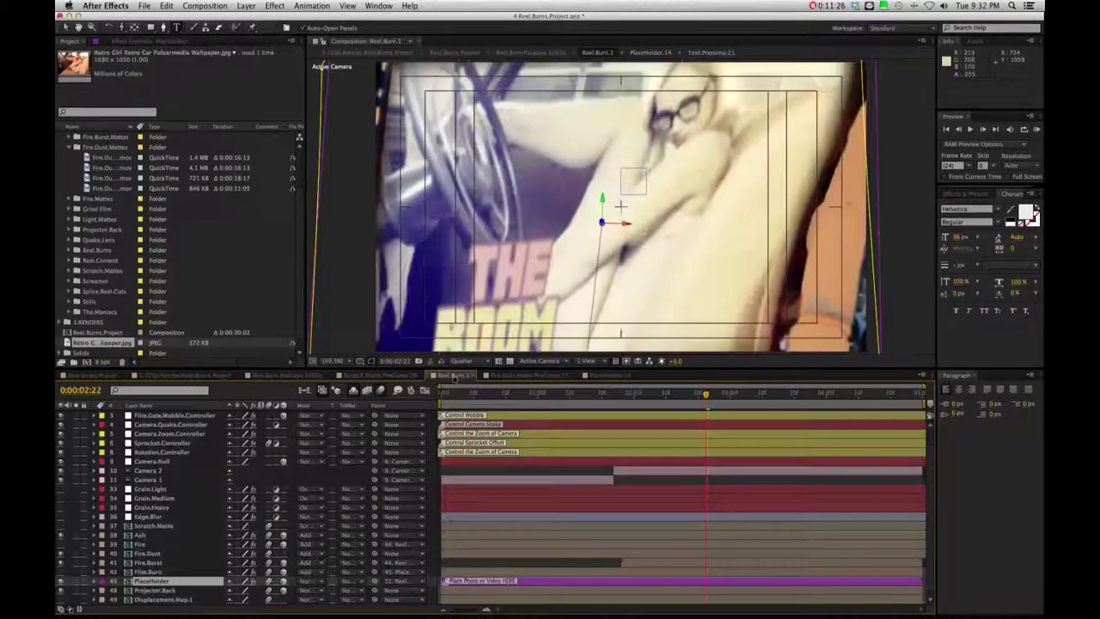
{"action": "left_click", "coordinate": [641, 394]}
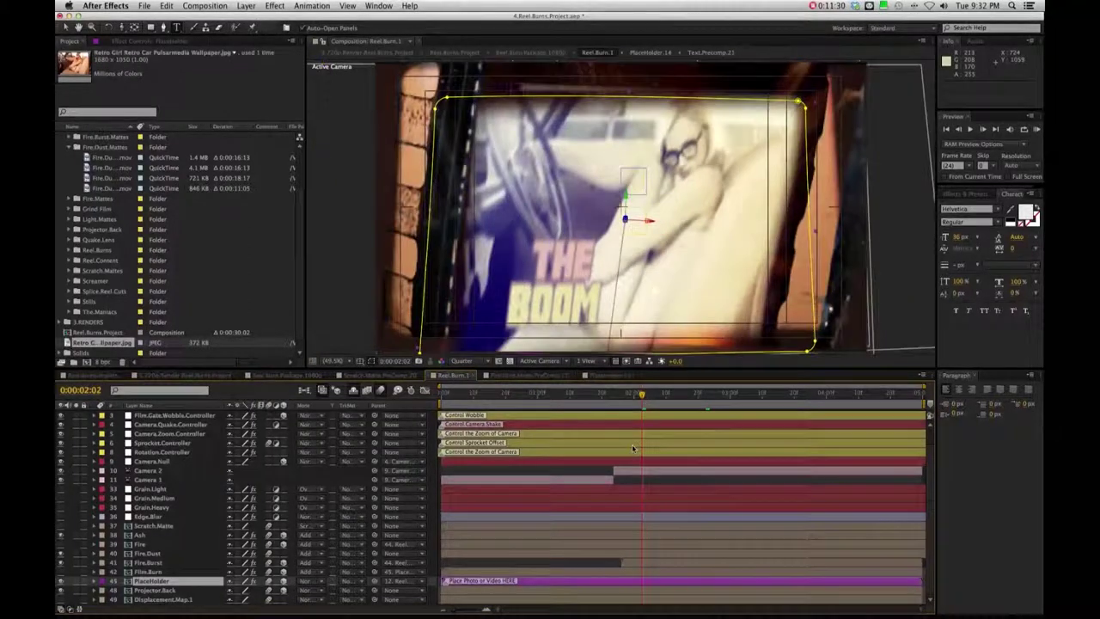
{"action": "key", "text": "space"}
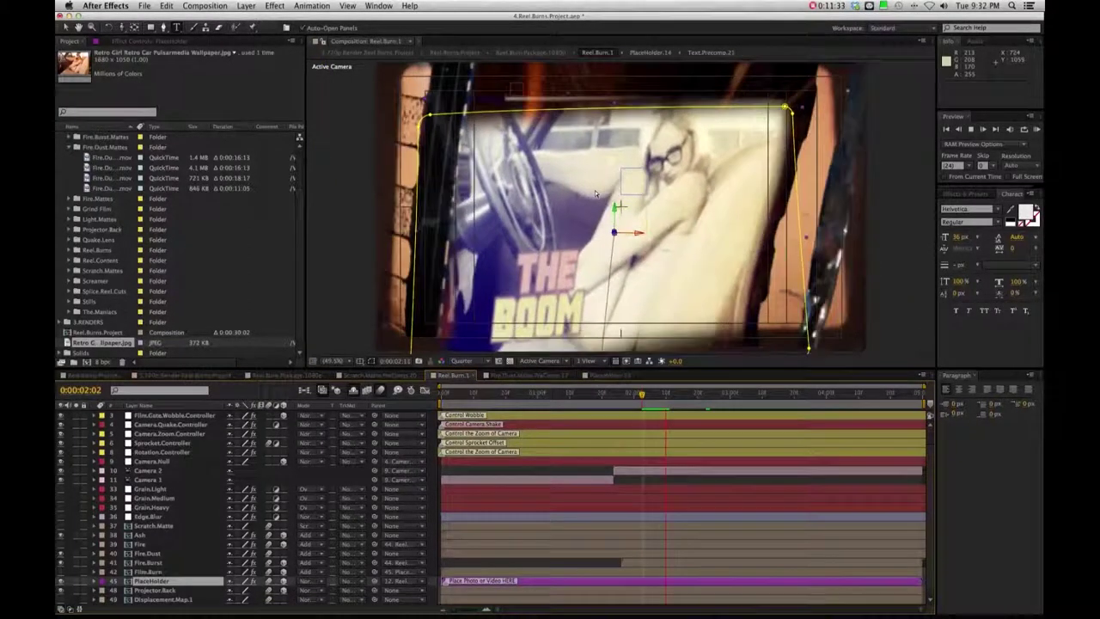